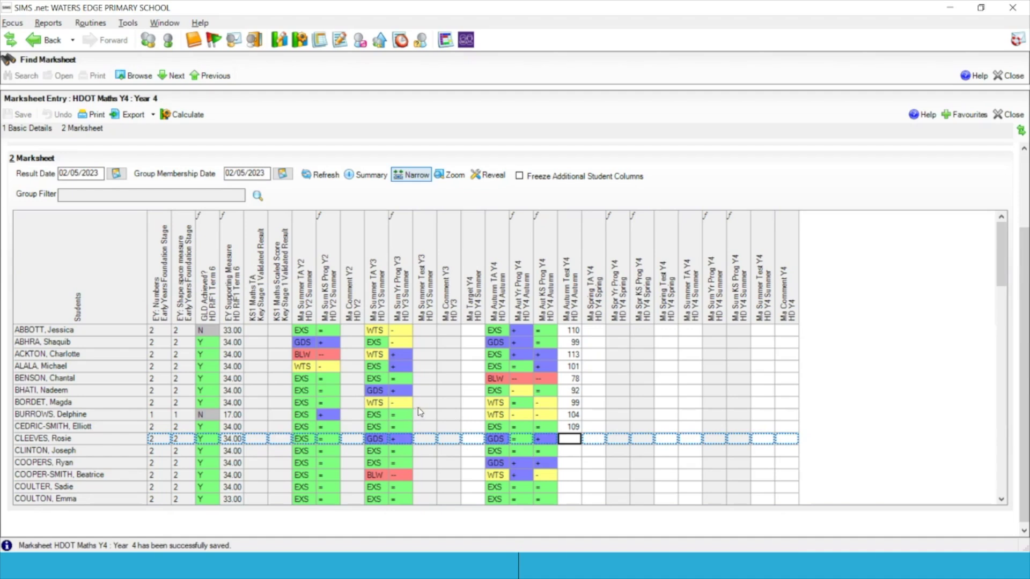
Step: Order the Year 4 maths marksheet rows ascending by the Ma Aut KS Prog Y4 column and review the sorted pupils
click(498, 355)
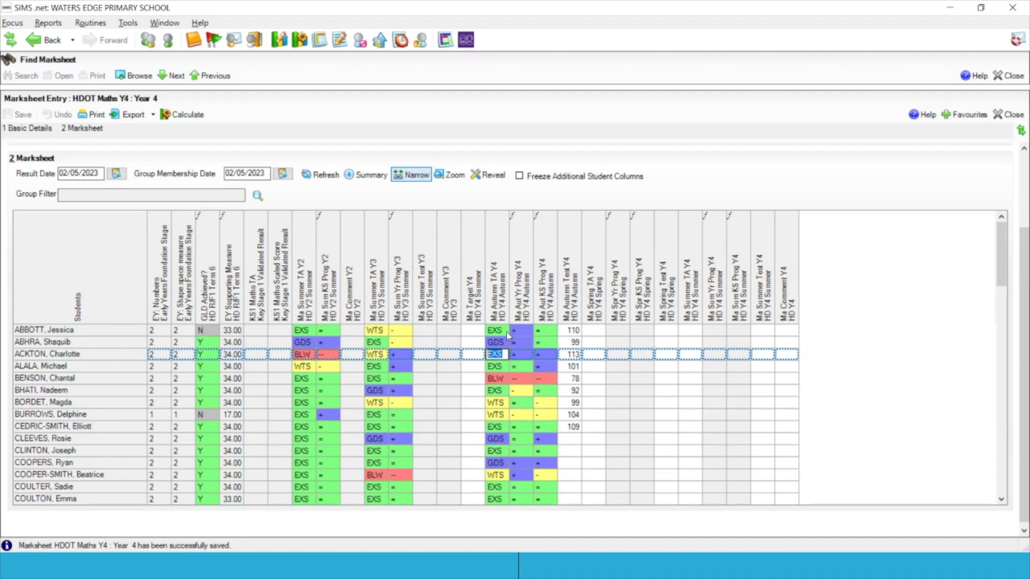
click(497, 404)
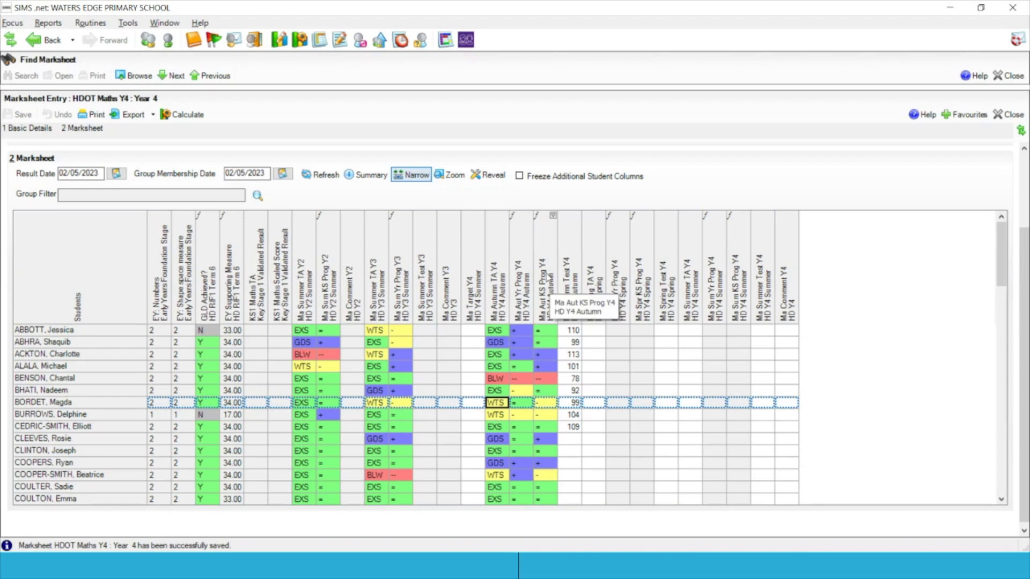
right_click(549, 277)
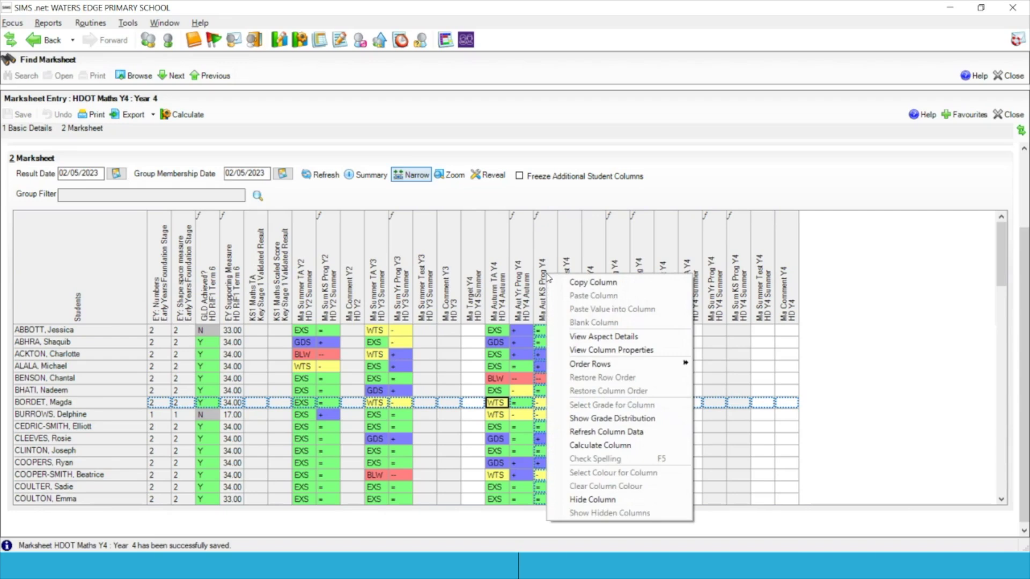
mouse_move(578, 367)
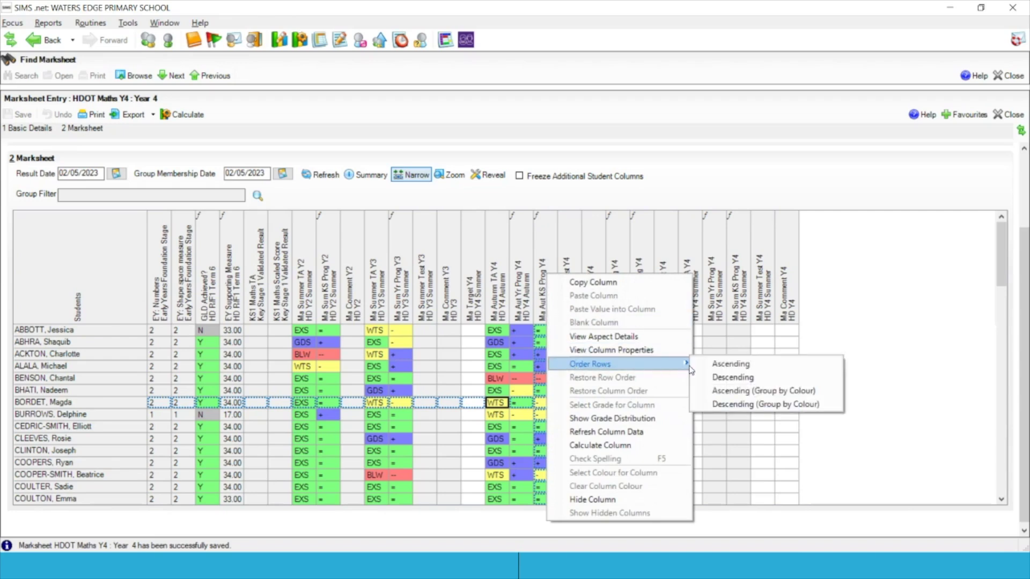
click(717, 364)
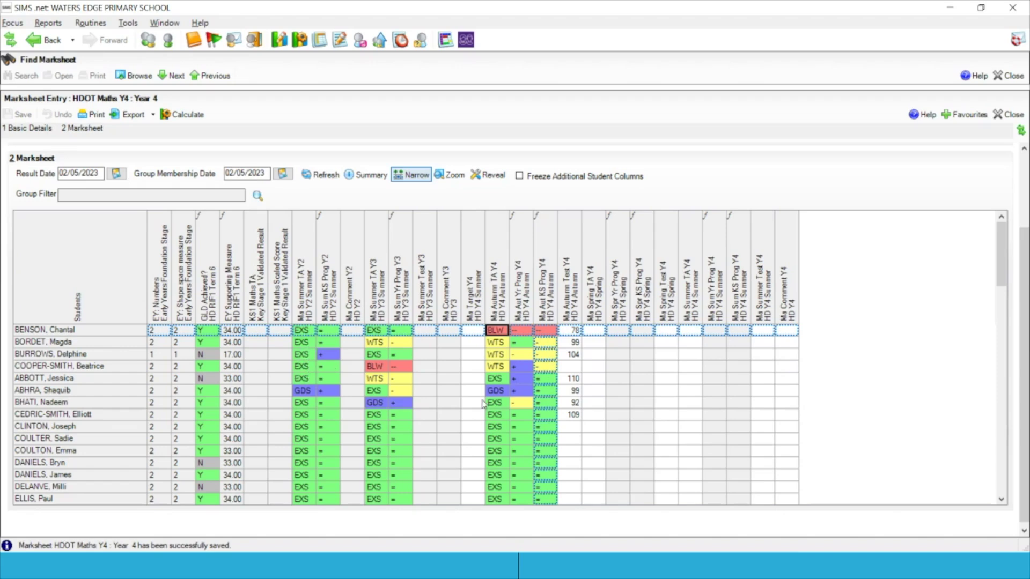
scroll(549, 458, down, 15)
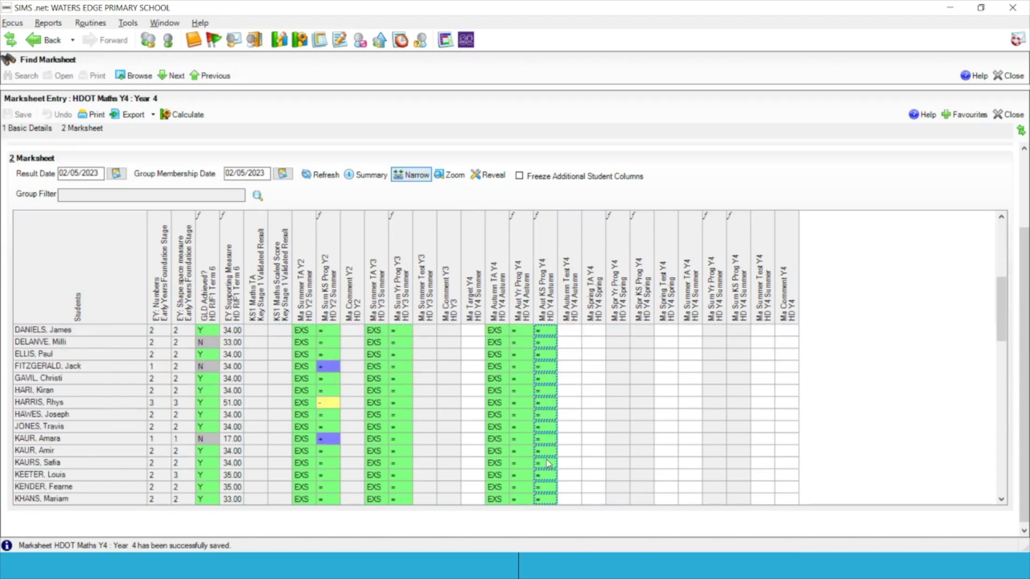
scroll(548, 461, down, 5)
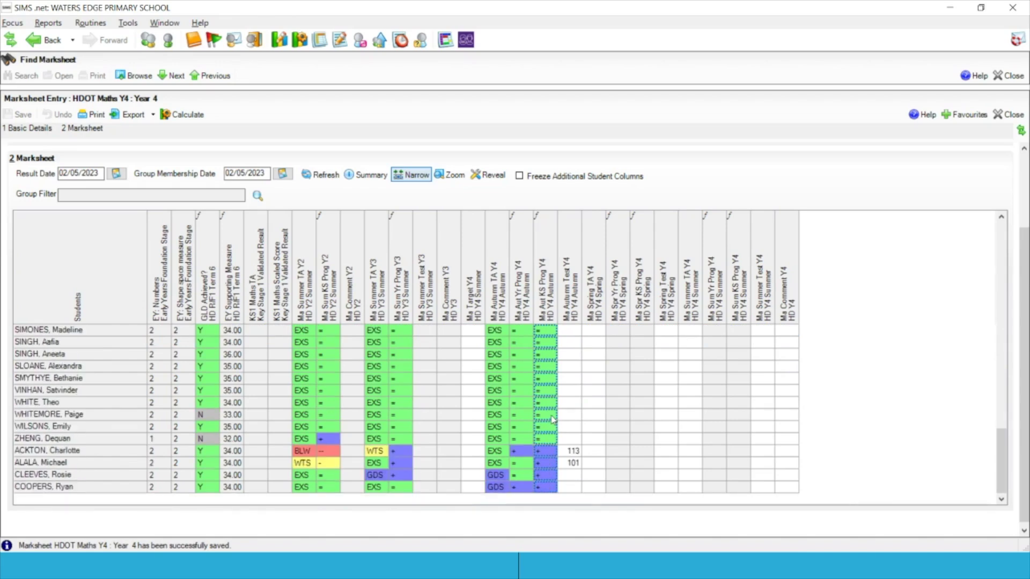
scroll(550, 456, up, 8)
scroll(552, 419, up, 5)
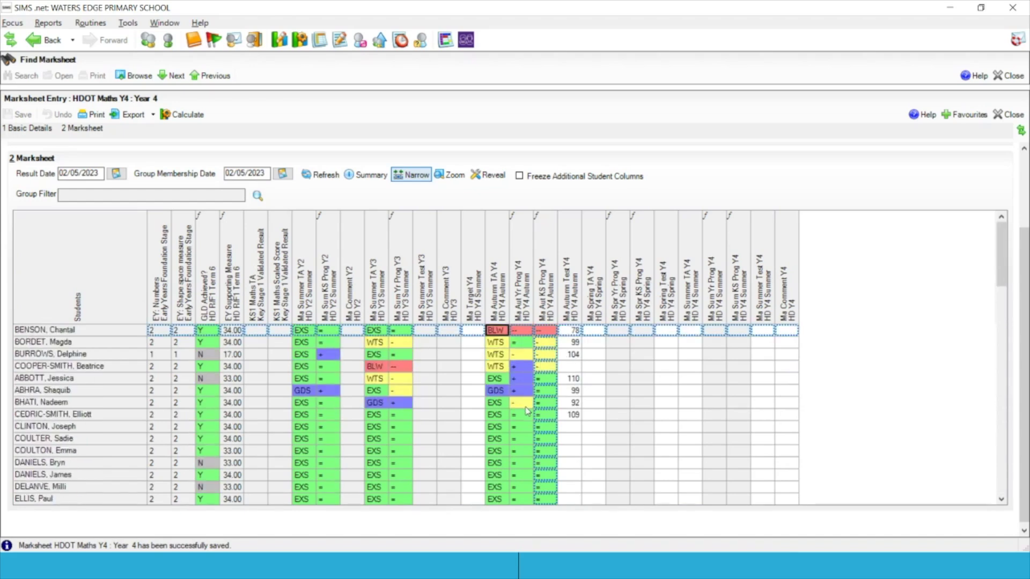
Step: Add the Date of Birth, Gender, Percentage Attendance and Pupil Premium Indicator columns to the marksheet's student information
right_click(83, 270)
click(106, 279)
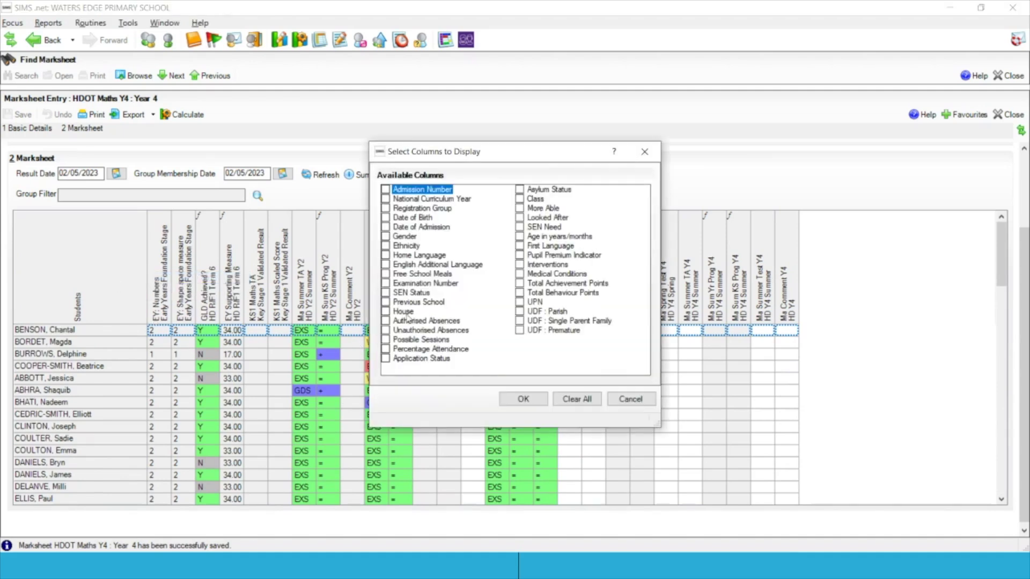
click(386, 217)
click(385, 237)
click(386, 349)
click(523, 400)
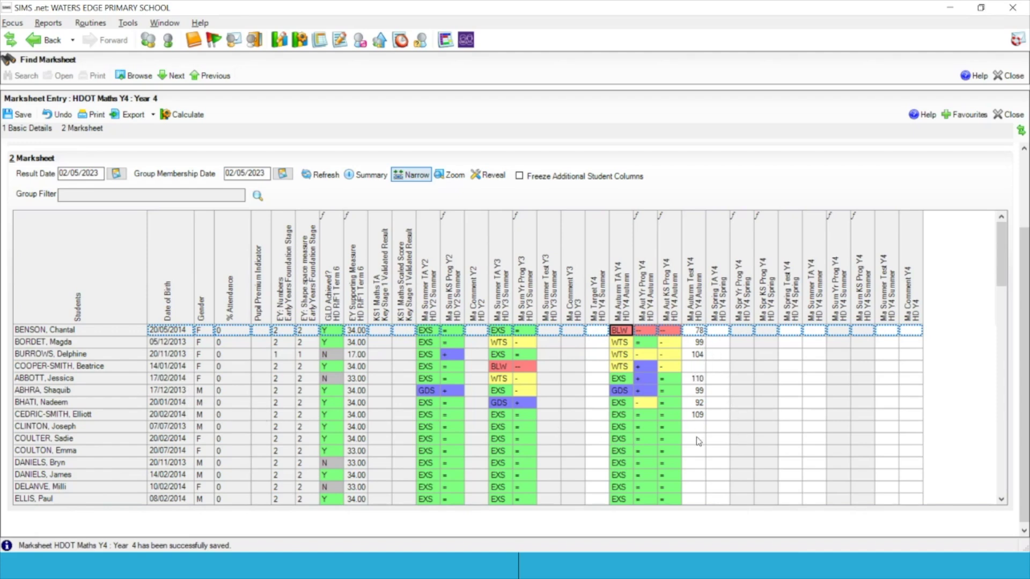
click(912, 332)
Step: Find marksheets with the template name "hd" and open HD KS Progress Scores Y6 2023, discarding changes to the current marksheet
click(134, 76)
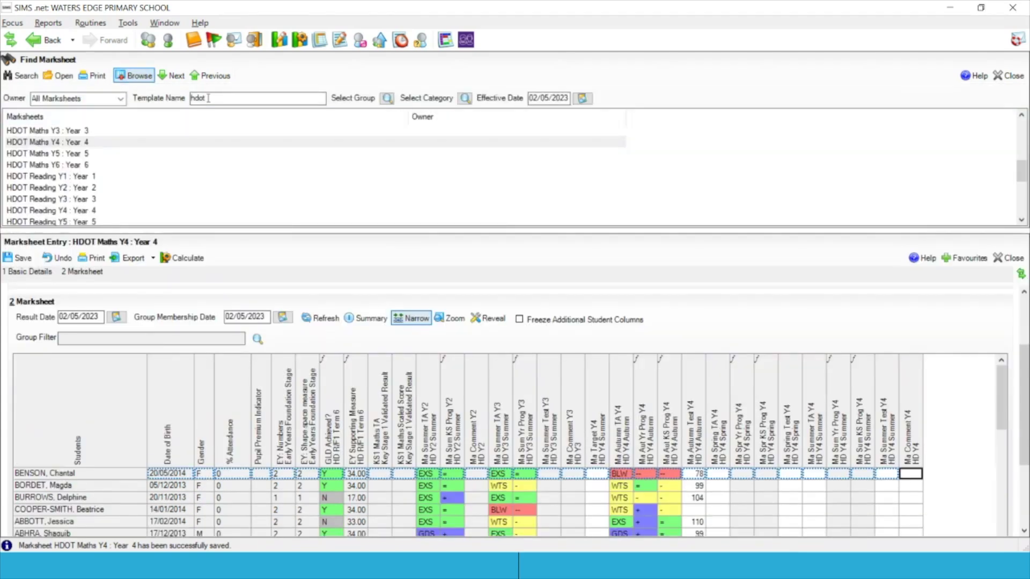
key(BackSpace)
key(BackSpace)
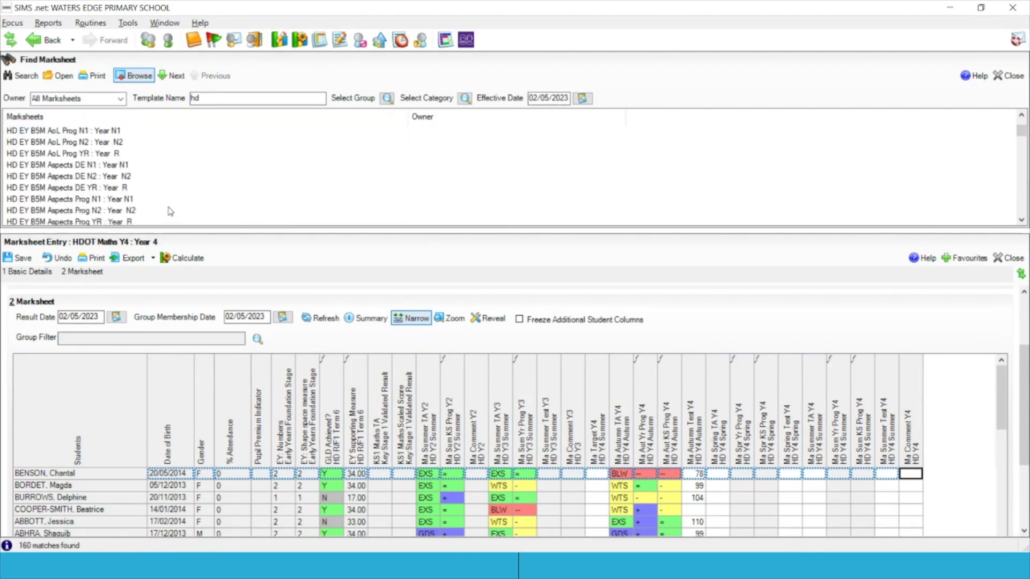
scroll(170, 211, down, 10)
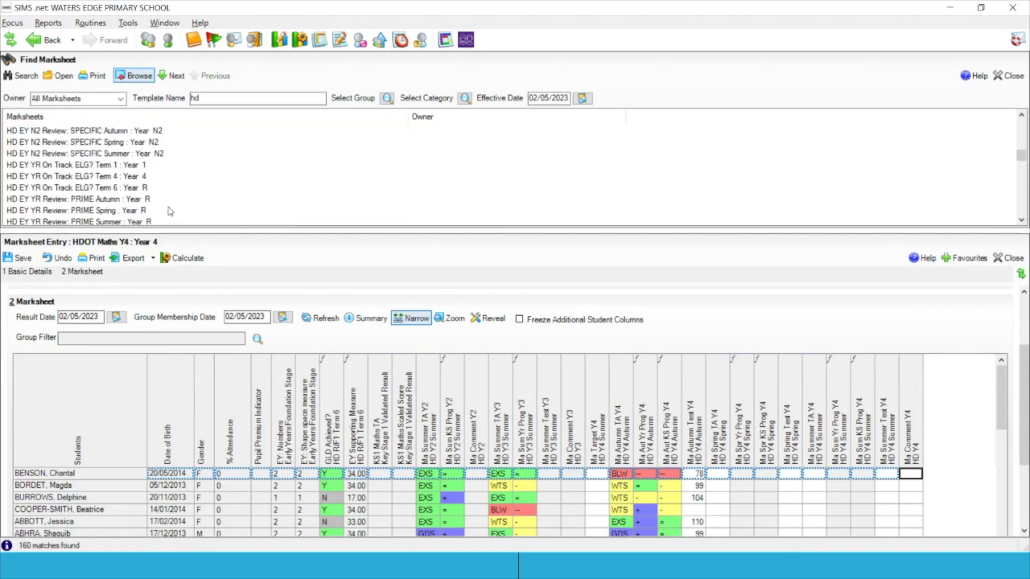
scroll(170, 211, down, 3)
double_click(119, 188)
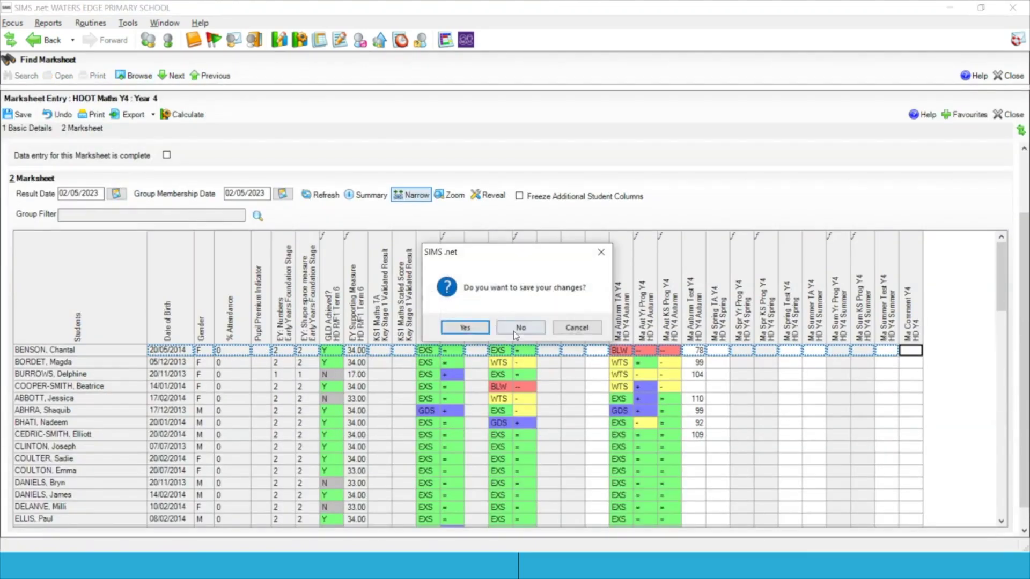
click(516, 328)
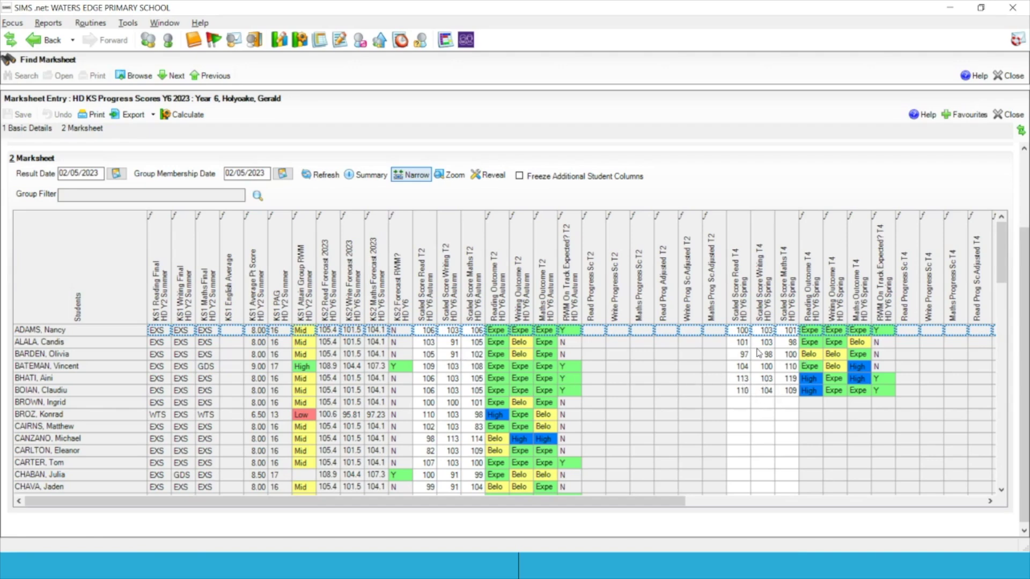
Step: Calculate the formula columns of the Year 6 progress scores marksheet and show its summary statistics
click(189, 113)
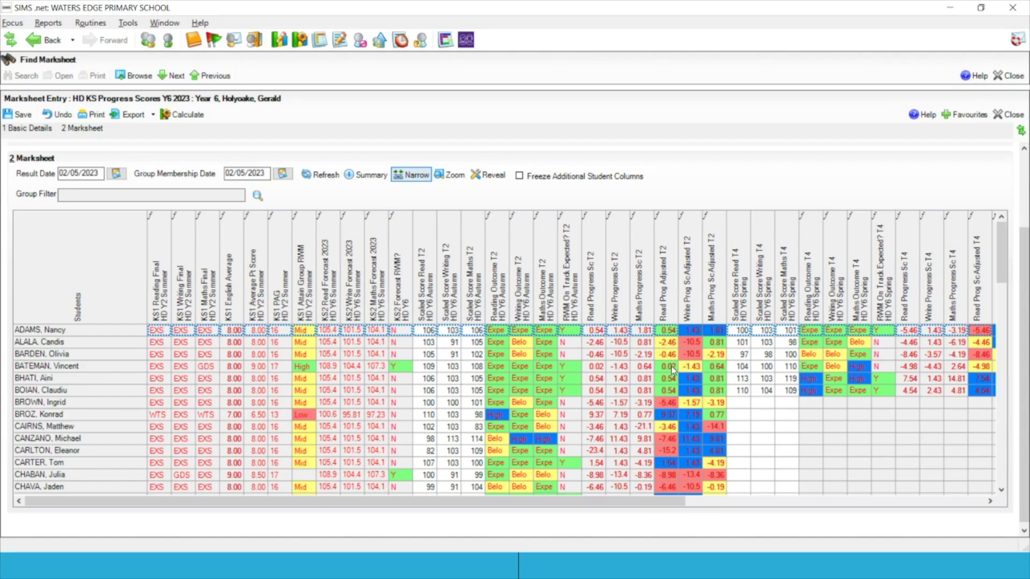
click(369, 177)
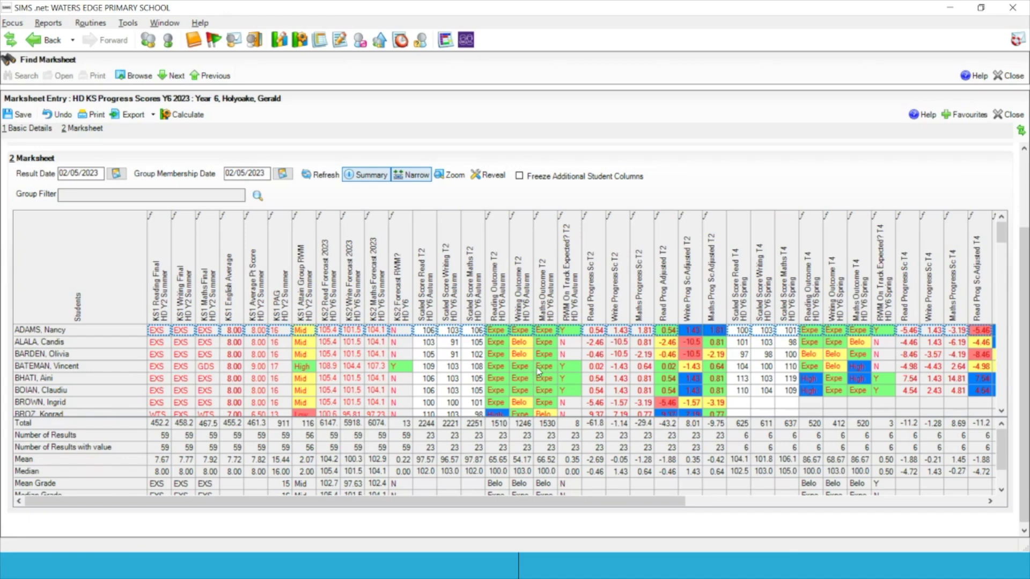
Step: Switch to the helloData Reporting Dashboard in Google Chrome
key(alt+Tab)
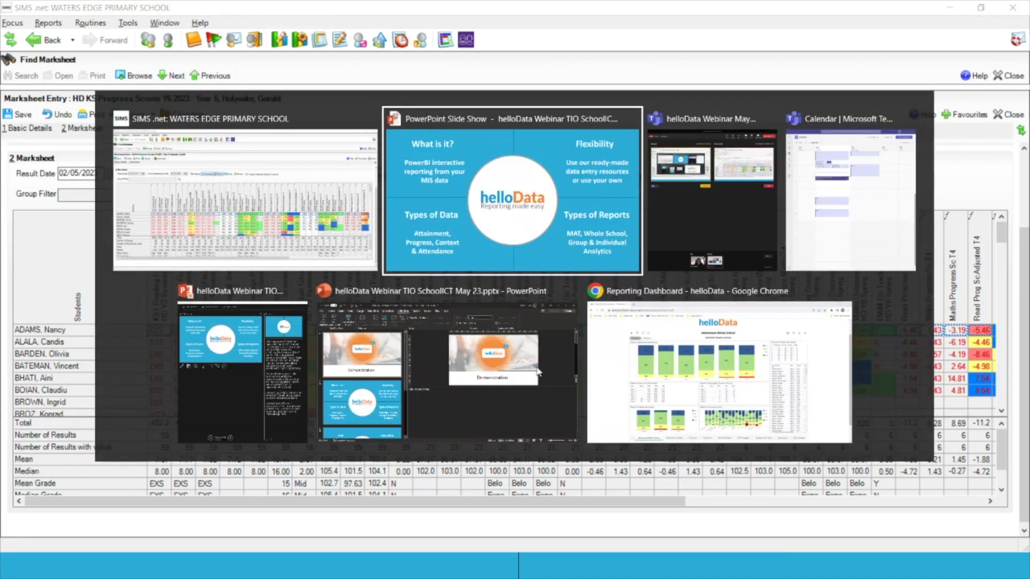
key(alt+Tab)
key(alt+Tab)
key(alt+Tab)
key(alt+Tab)
key(alt+Tab)
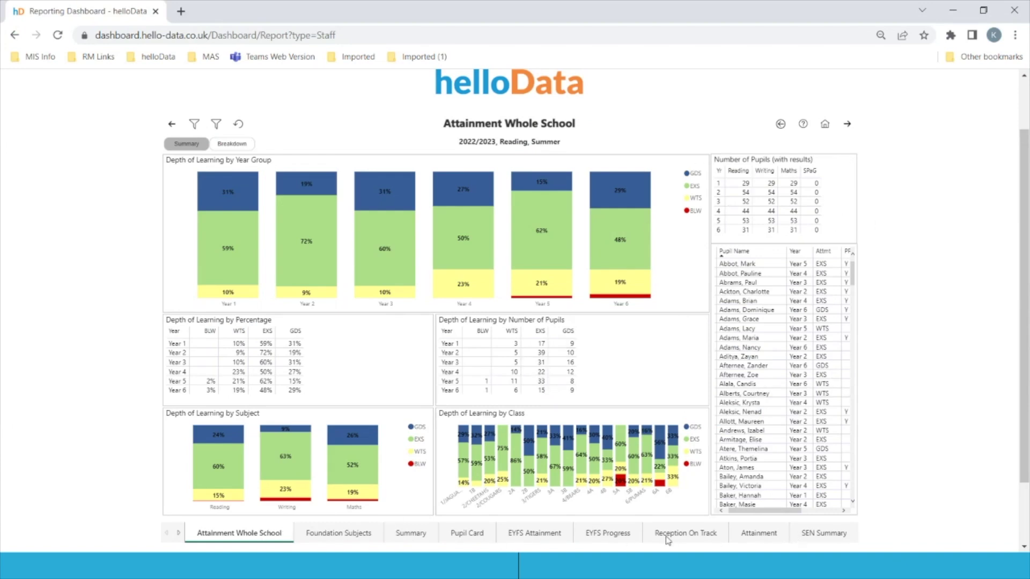
Step: Look through the dashboard's available report pages and return to the start of the page list
click(178, 533)
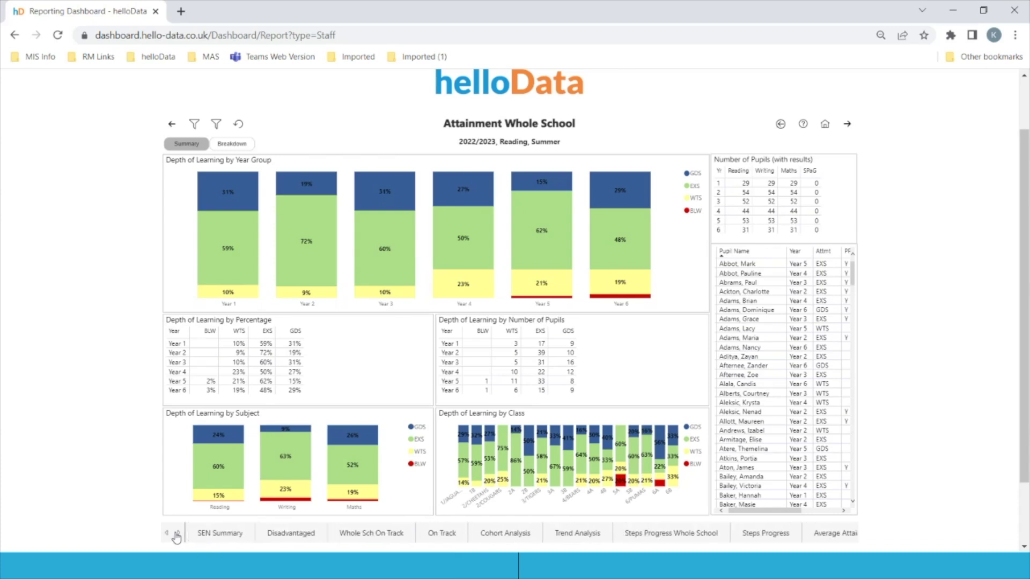
click(177, 534)
click(167, 534)
click(167, 534)
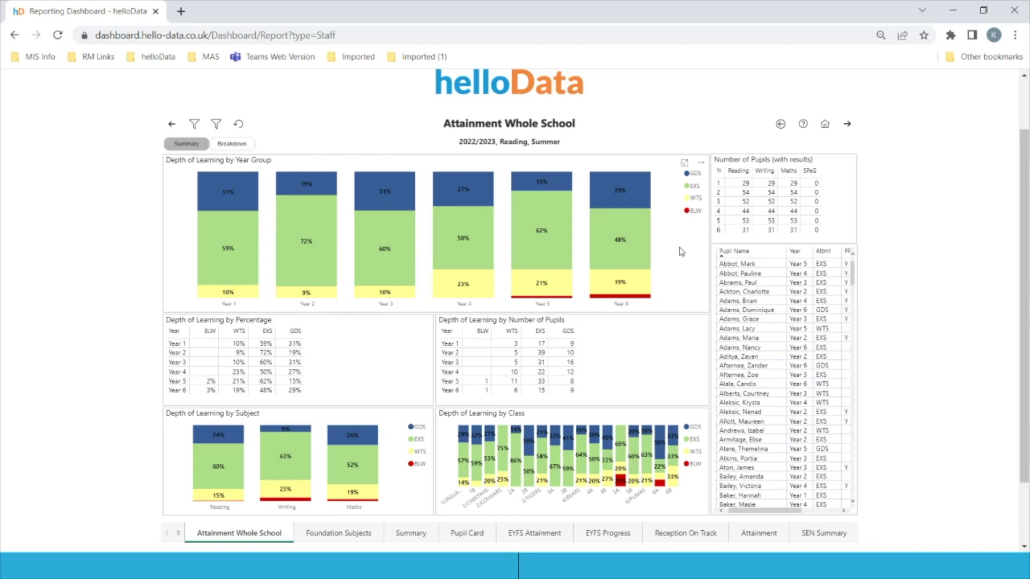
Step: Focus the attainment report on Year 4 WTS pupils, examine their PP, SEN and EASL details, and clear the selection
click(464, 285)
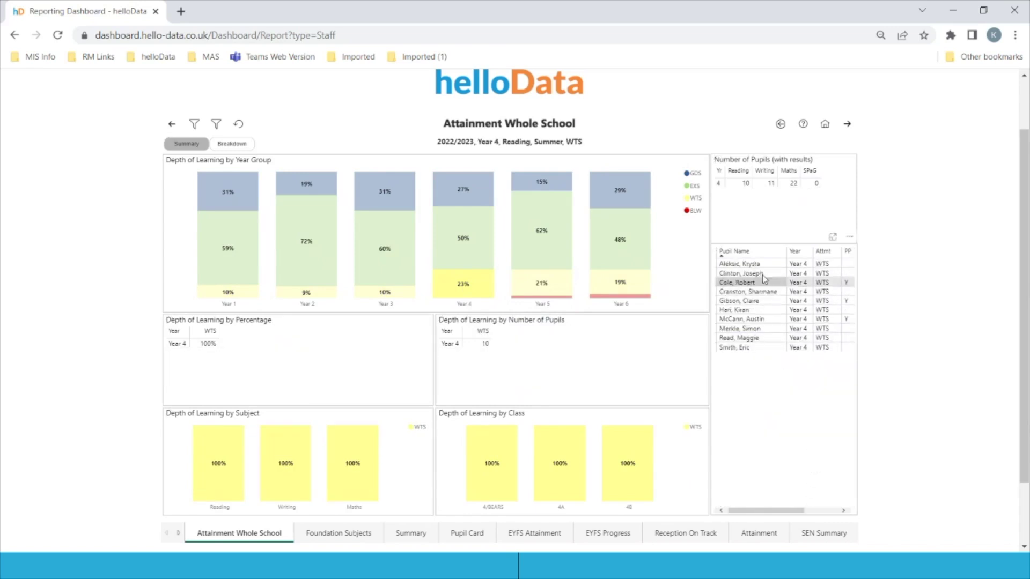
drag(779, 513, 827, 520)
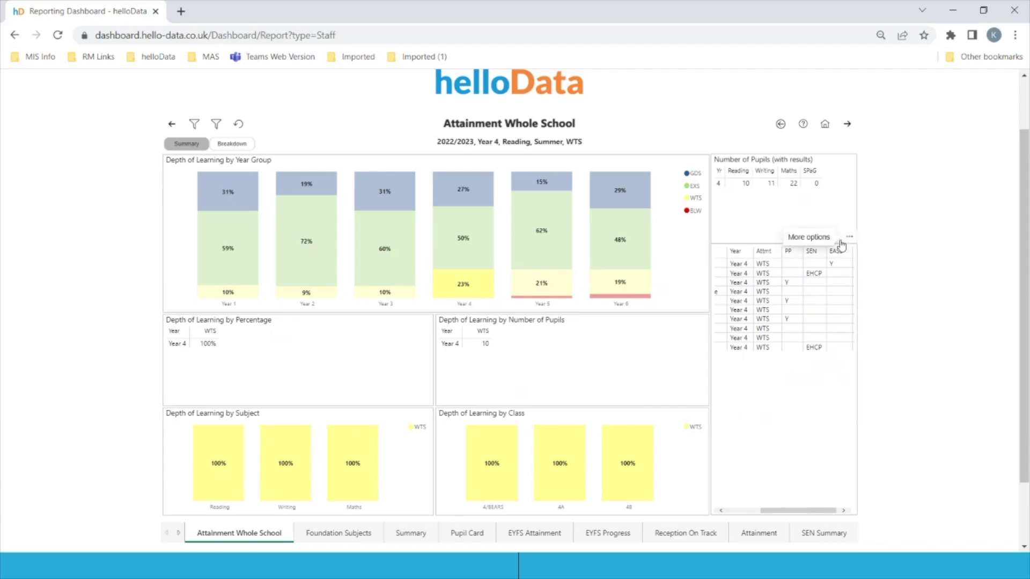
click(671, 279)
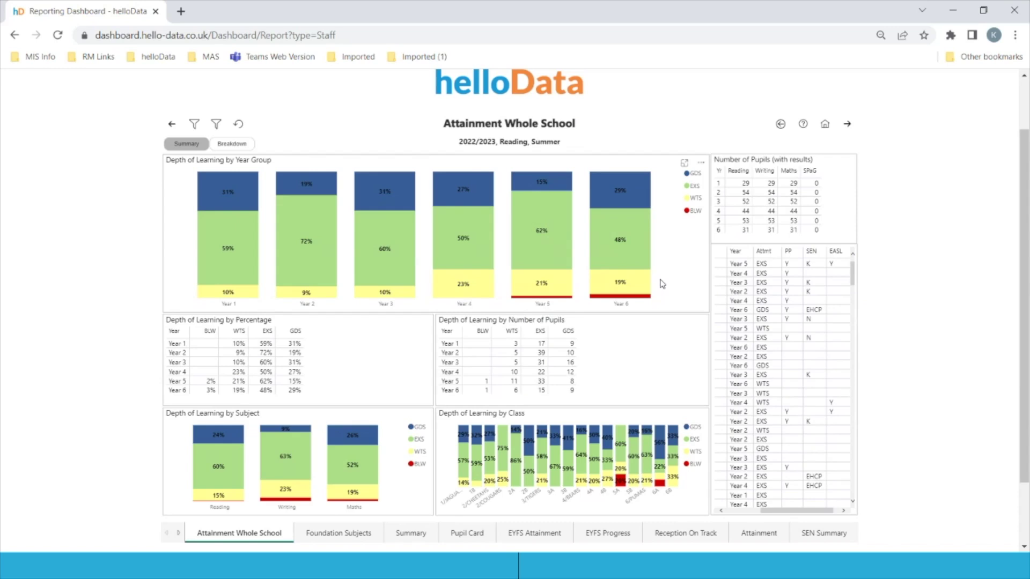
Step: Highlight the BLW pupils across all year groups, check who they are in the pupil list, and clear the selection
click(696, 211)
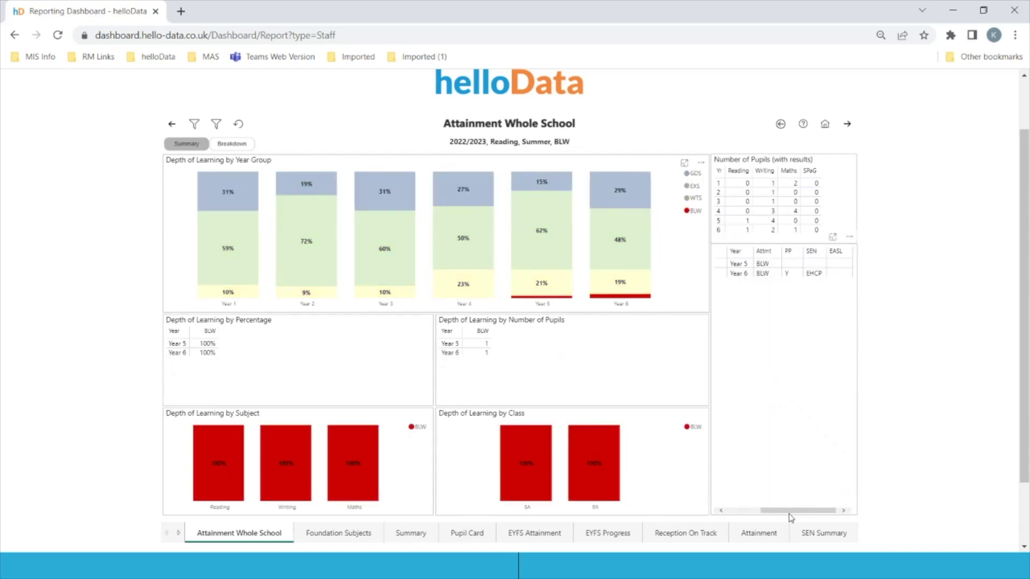
click(722, 511)
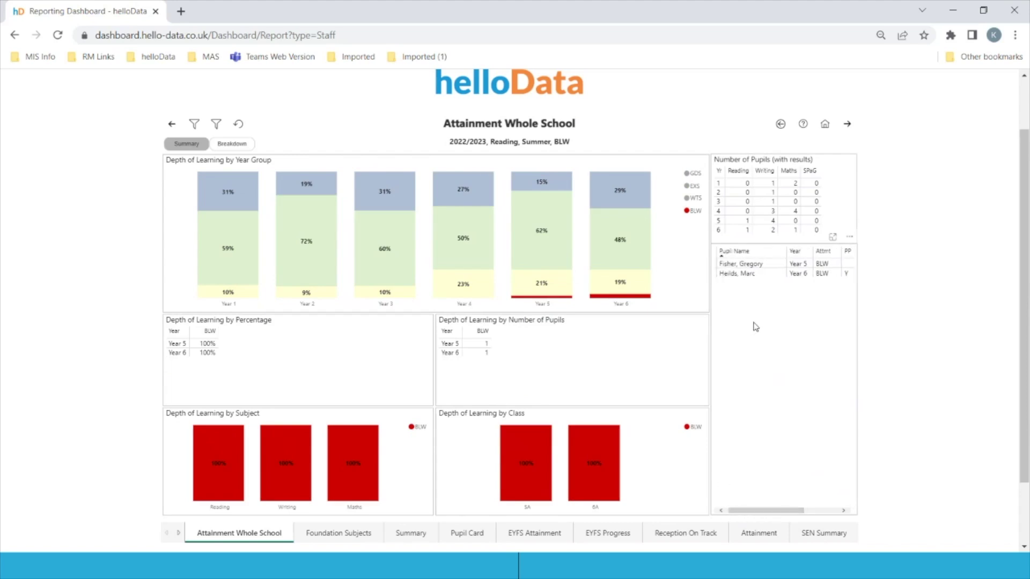
click(666, 267)
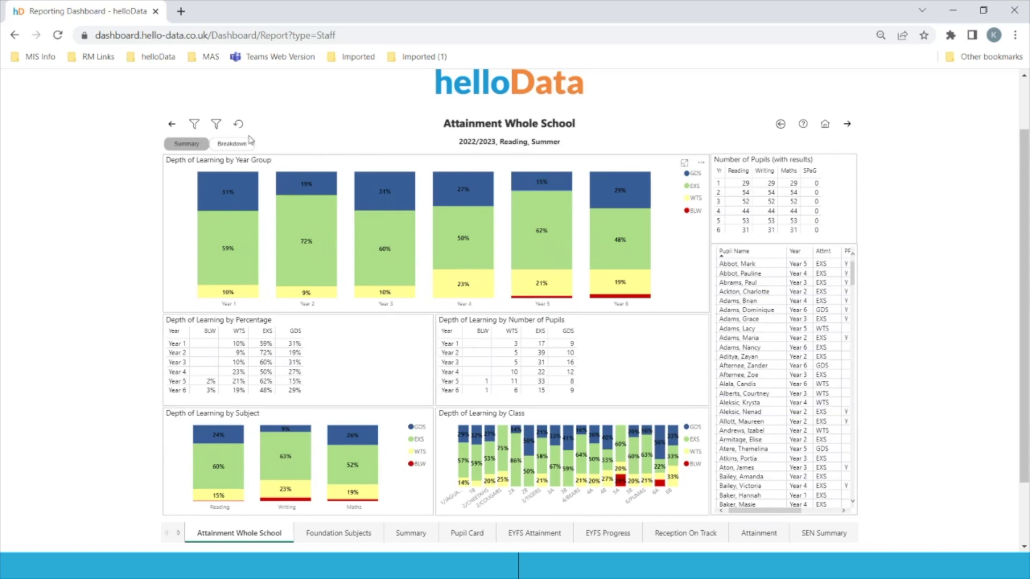
Step: Examine the School and Admission options in the subject and student filter, leaving the filter without changes
click(193, 125)
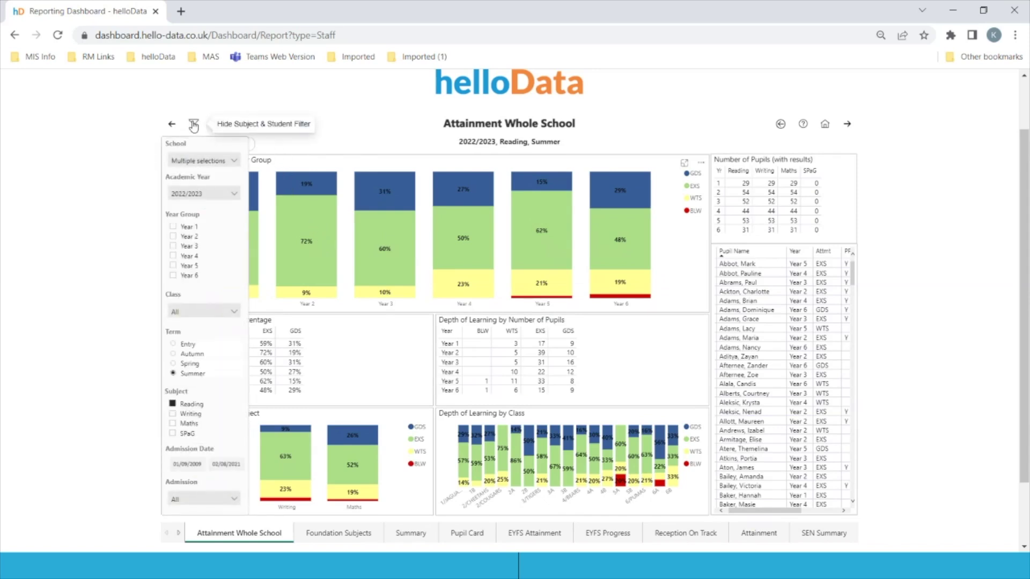
click(234, 161)
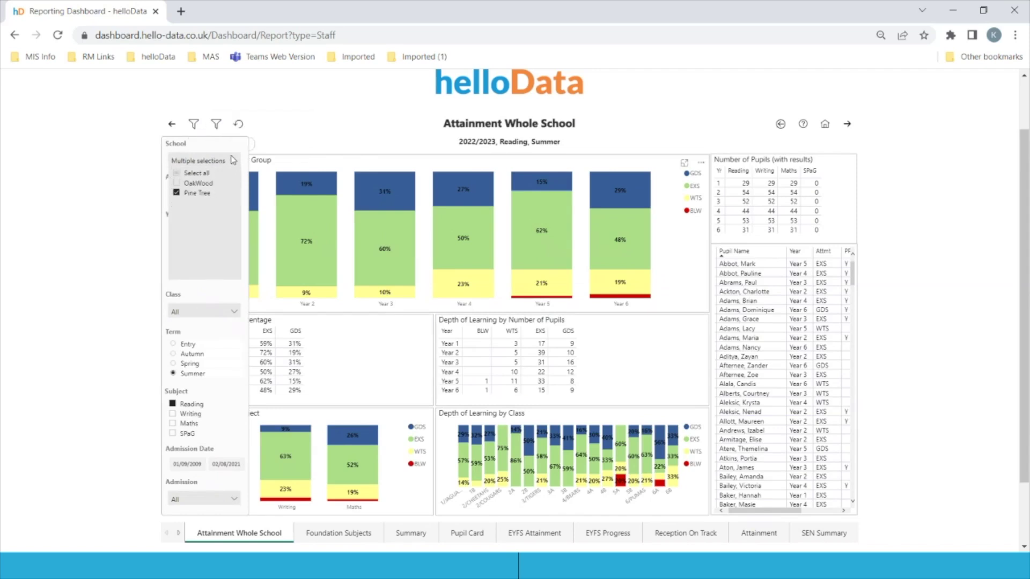
click(234, 160)
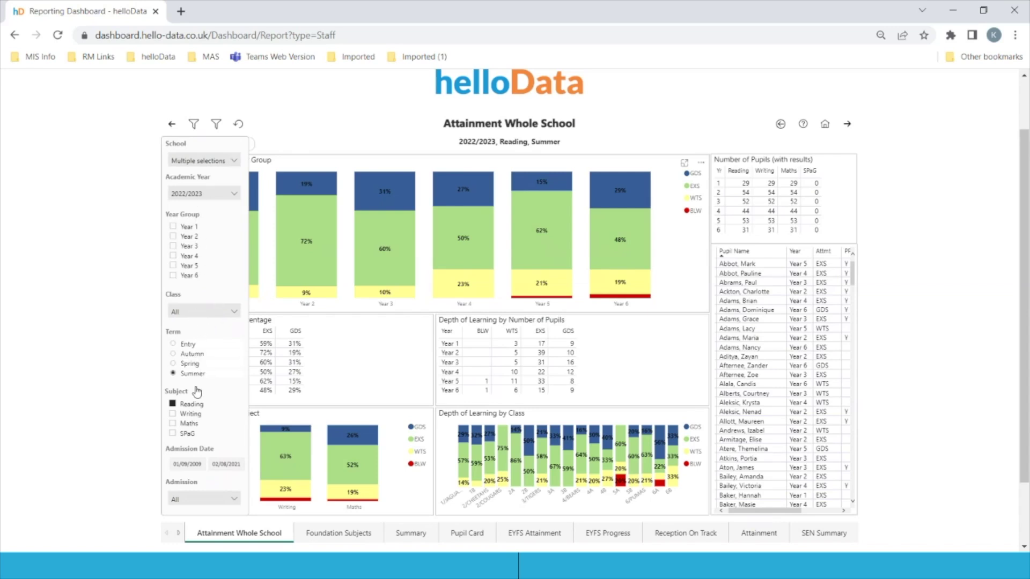
click(234, 499)
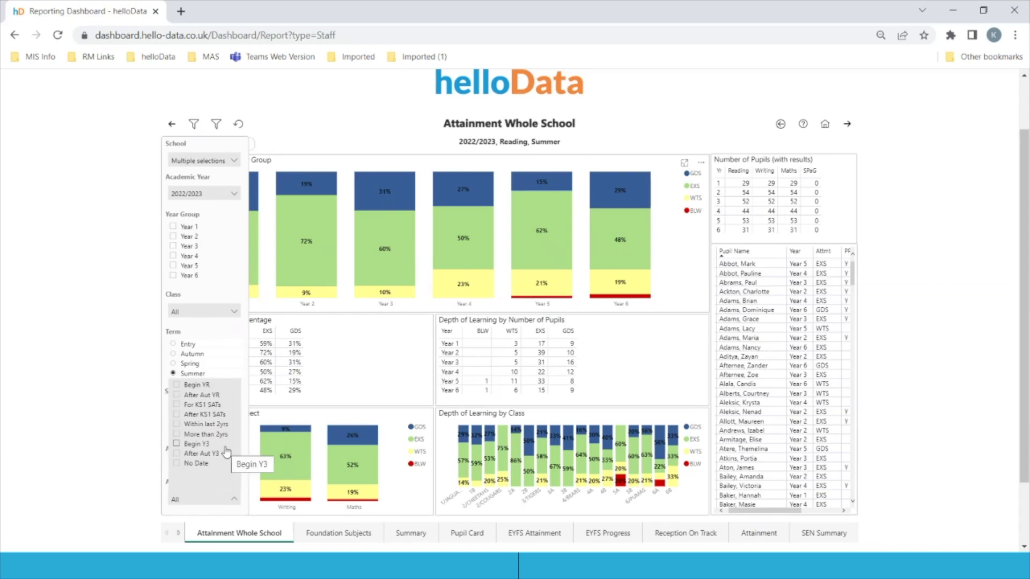
click(205, 503)
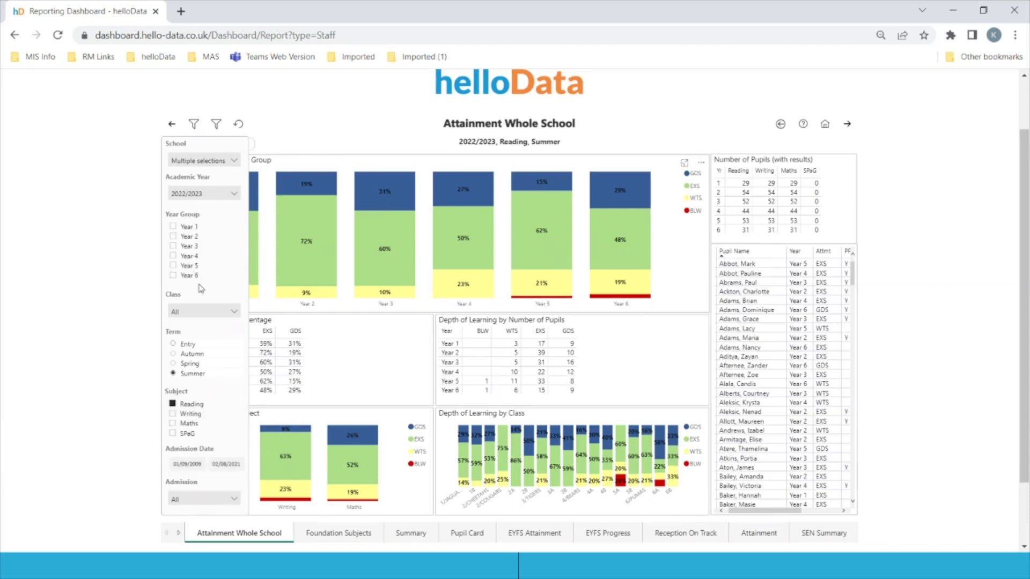
click(194, 124)
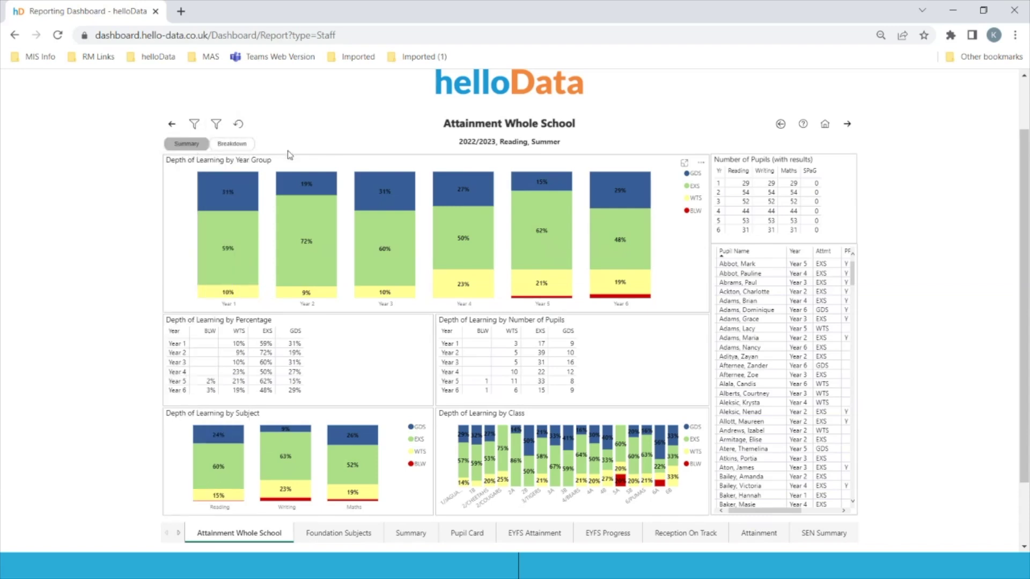
Step: Filter the attainment report to Pupil Premium pupils and view the further context columns in the pupil list
click(215, 125)
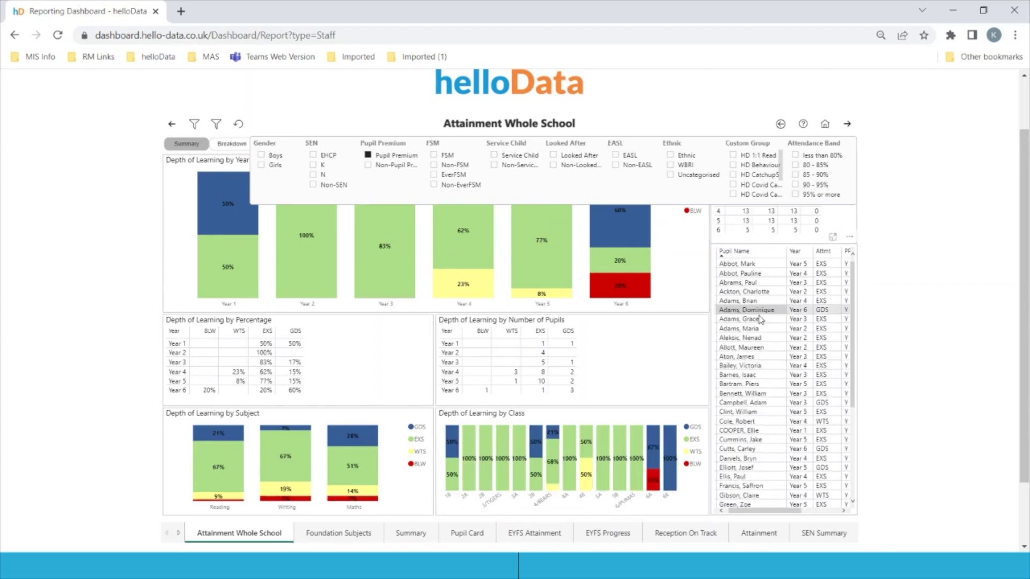
scroll(782, 509, right, 2)
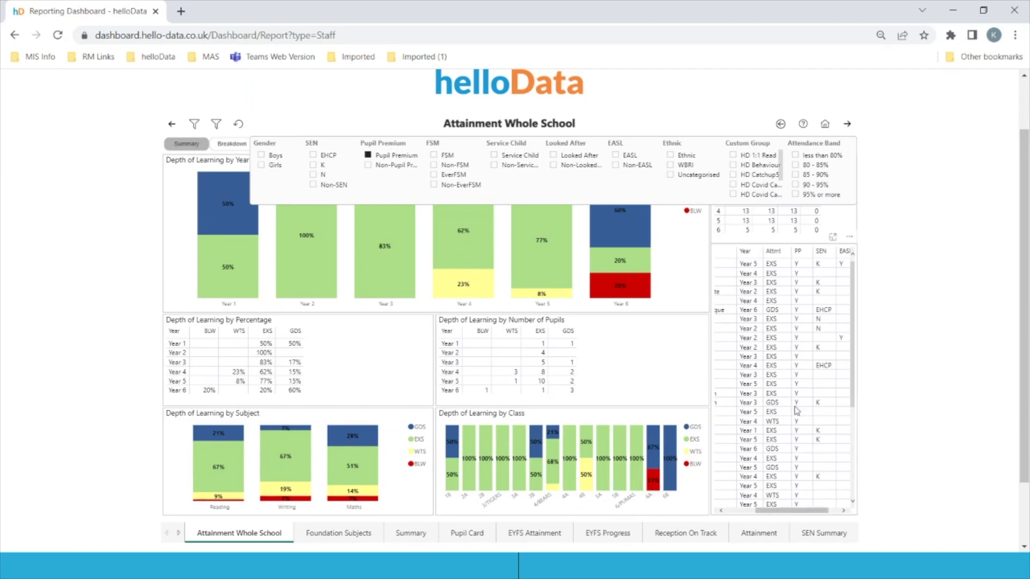
Step: Review the Pupil Premium pupils in the list, reset the group filter and close its options
scroll(792, 396, down, 6)
scroll(791, 394, up, 6)
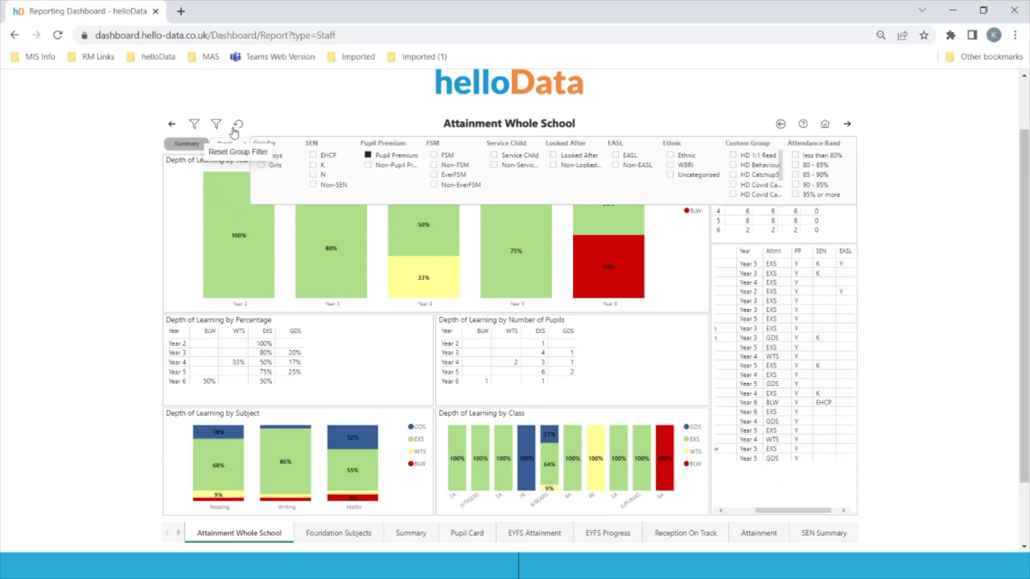
click(217, 124)
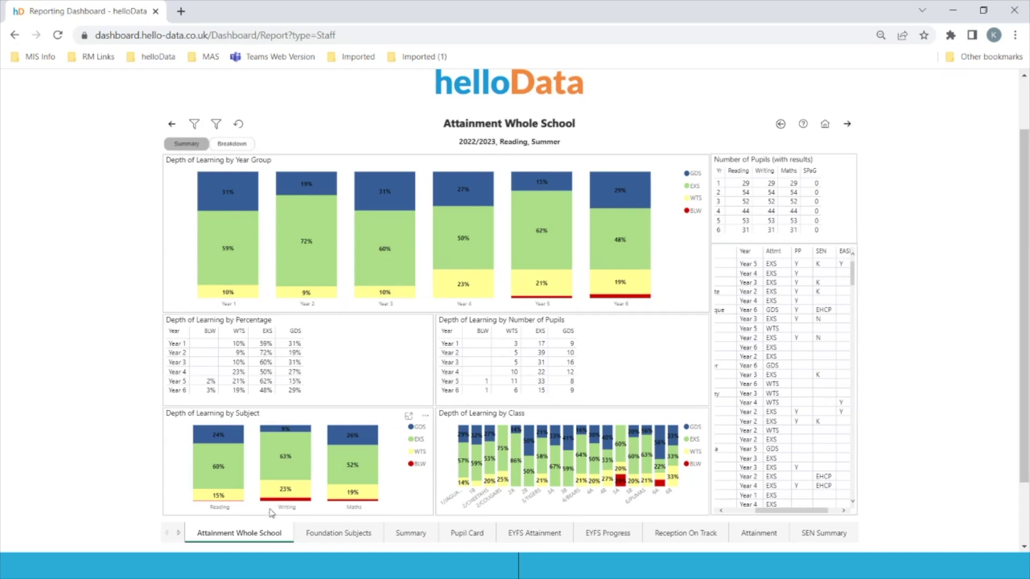
Step: View the Whole School On Track report as percentage tables and as counts, and return it to column charts
click(179, 534)
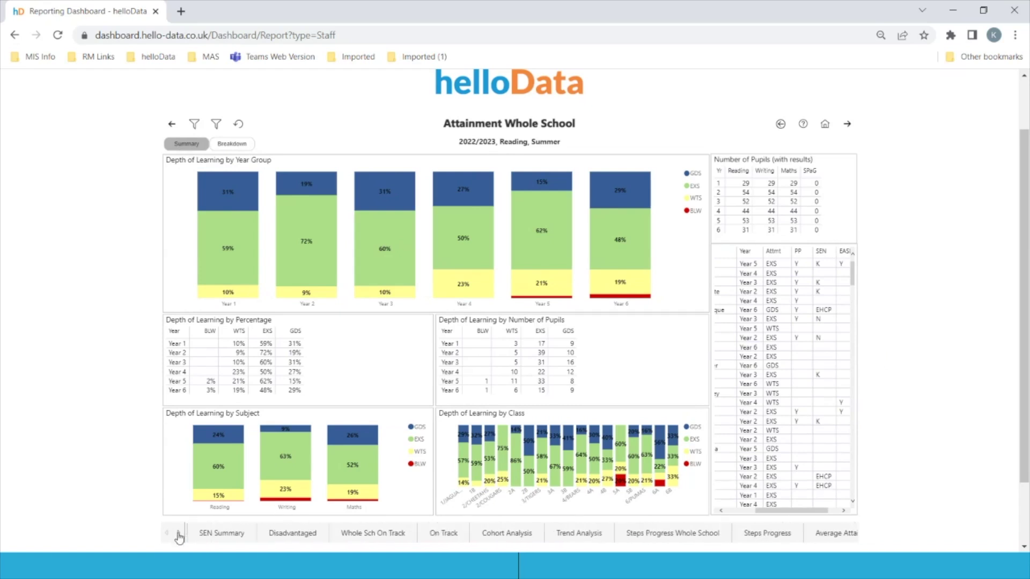
click(393, 536)
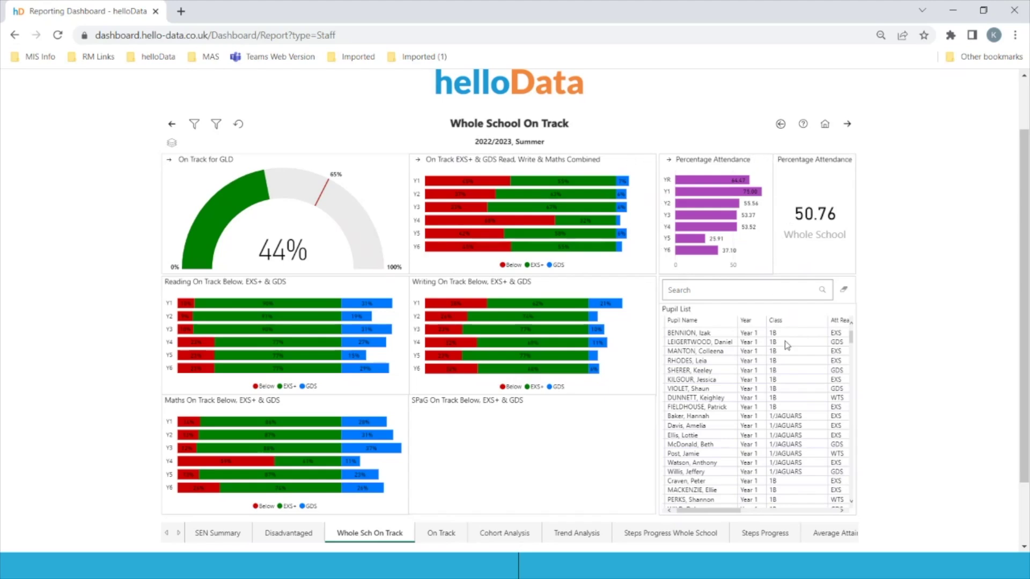
drag(736, 511, 698, 510)
click(172, 144)
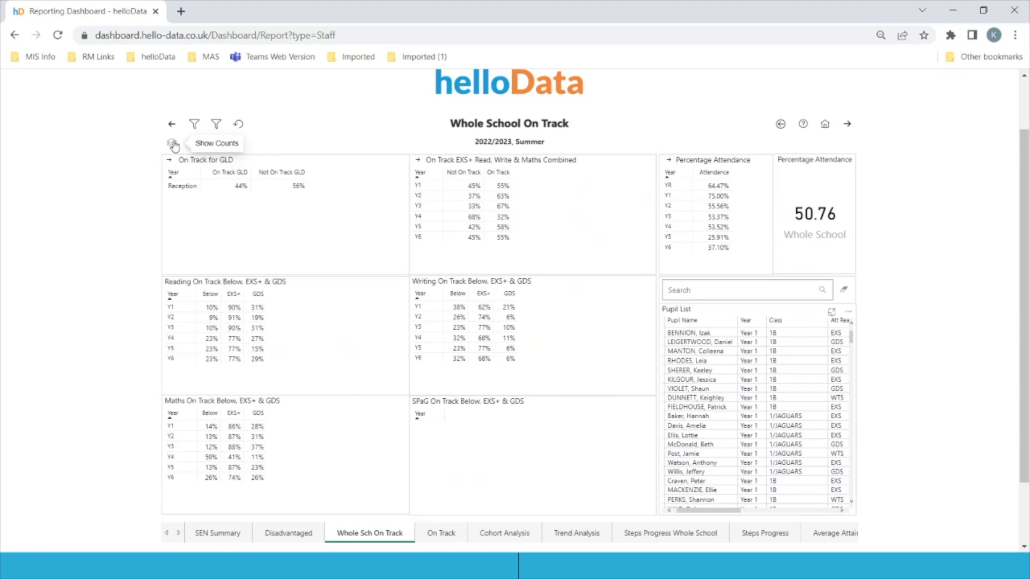
click(172, 144)
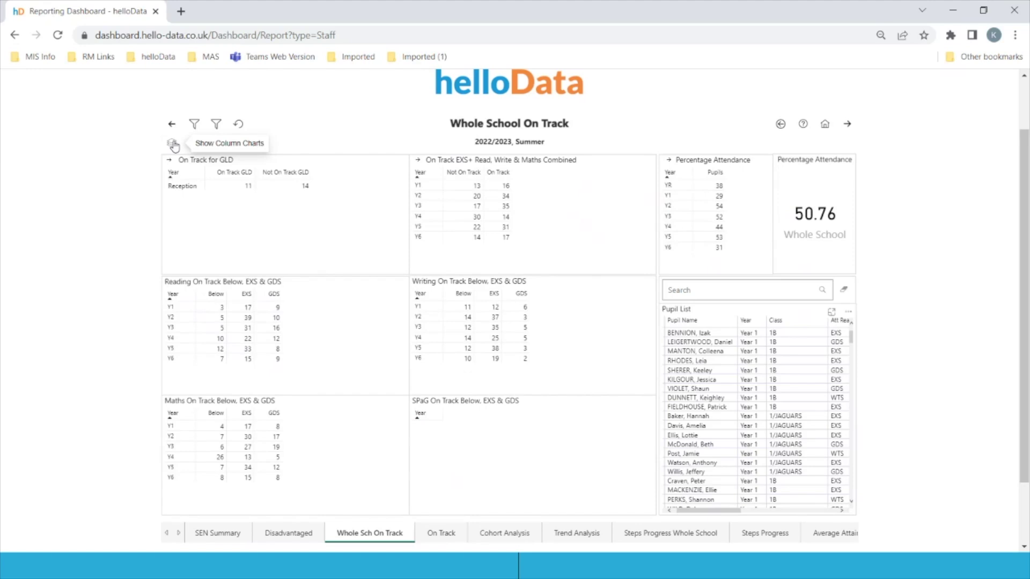
click(174, 145)
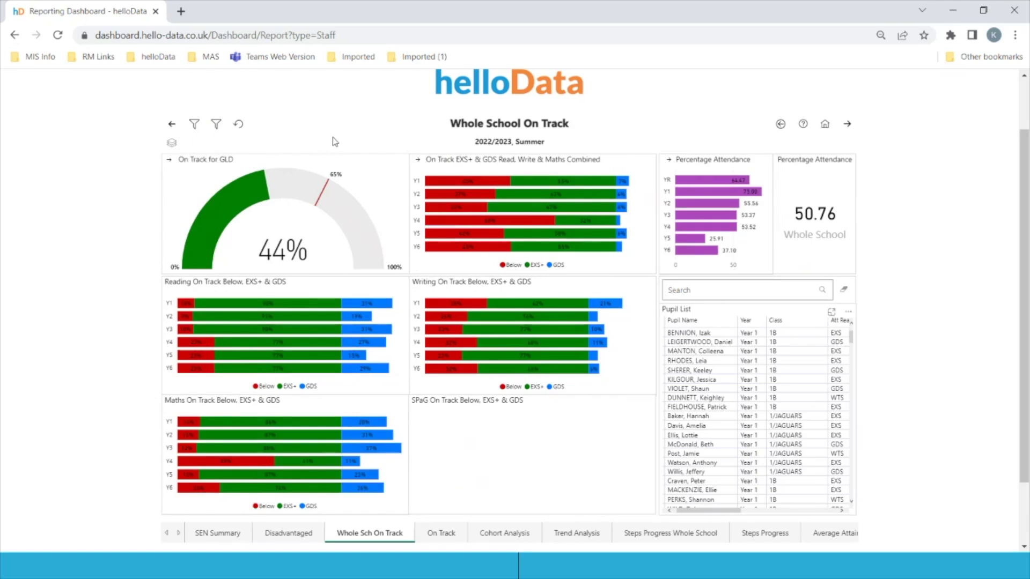
Step: Open the On Track report and enlarge the browser page zoom so its figures are easier to read
click(448, 537)
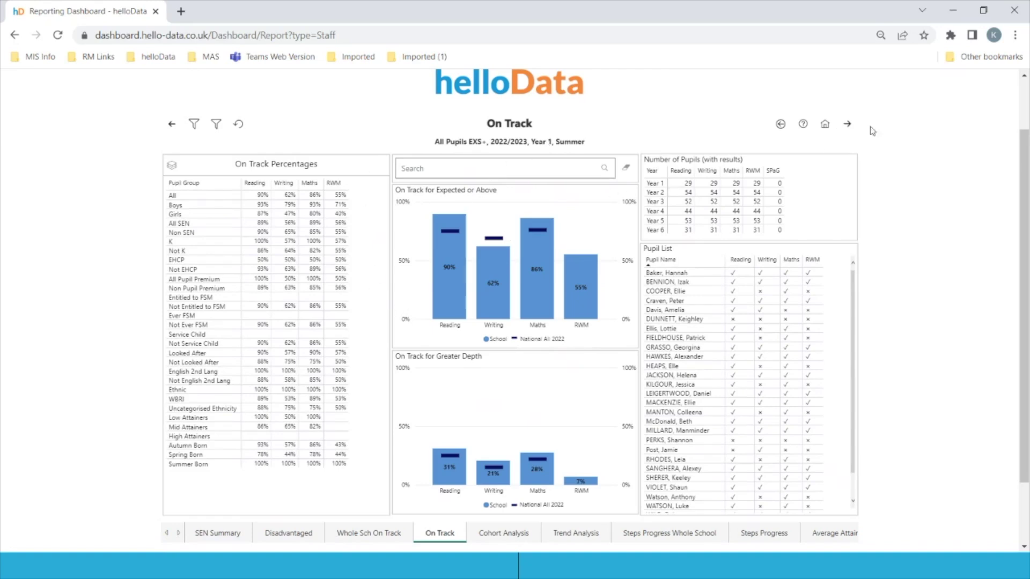
click(1015, 35)
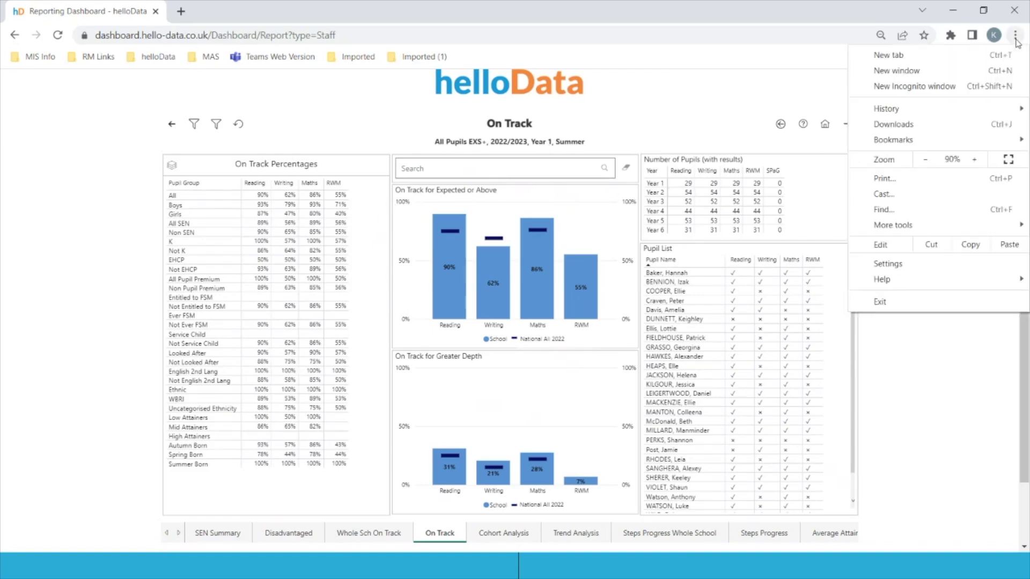
click(975, 159)
click(974, 159)
click(975, 159)
click(957, 393)
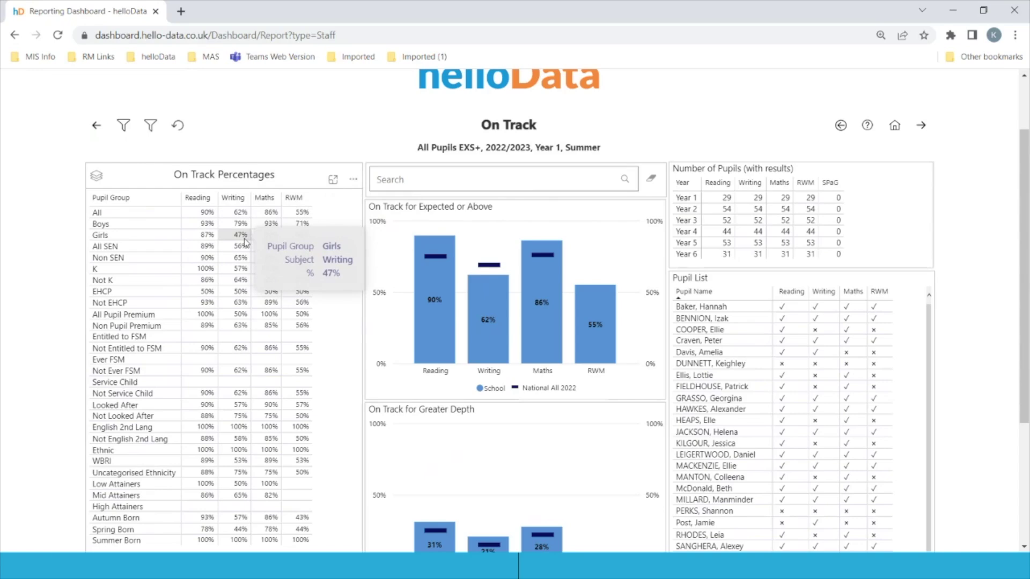
Step: Examine Year 1's on-track percentages by pupil group, the expected and greater depth charts against national figures, and the pupil list
scroll(118, 454, down, 3)
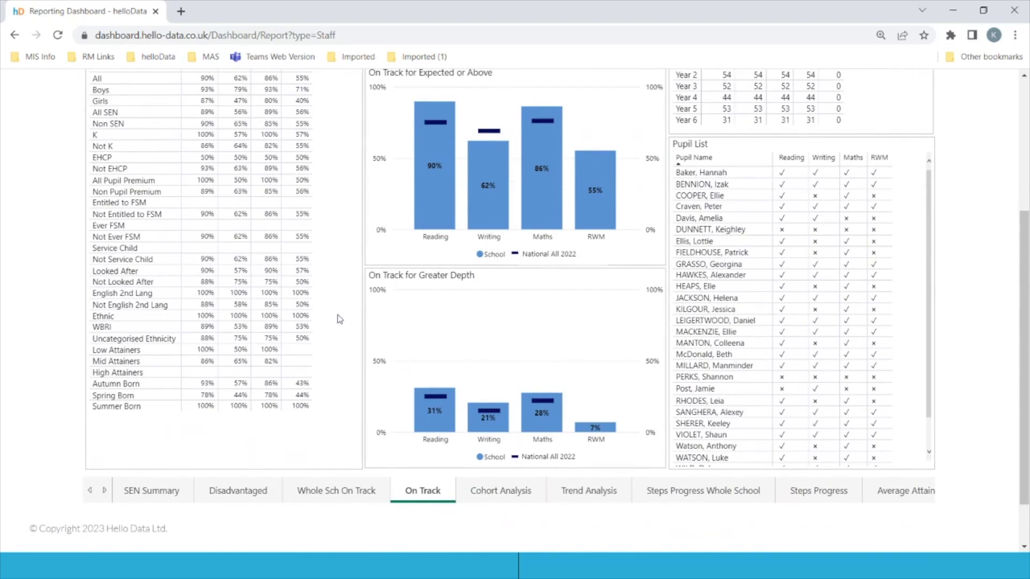
scroll(340, 319, up, 2)
scroll(340, 319, up, 2)
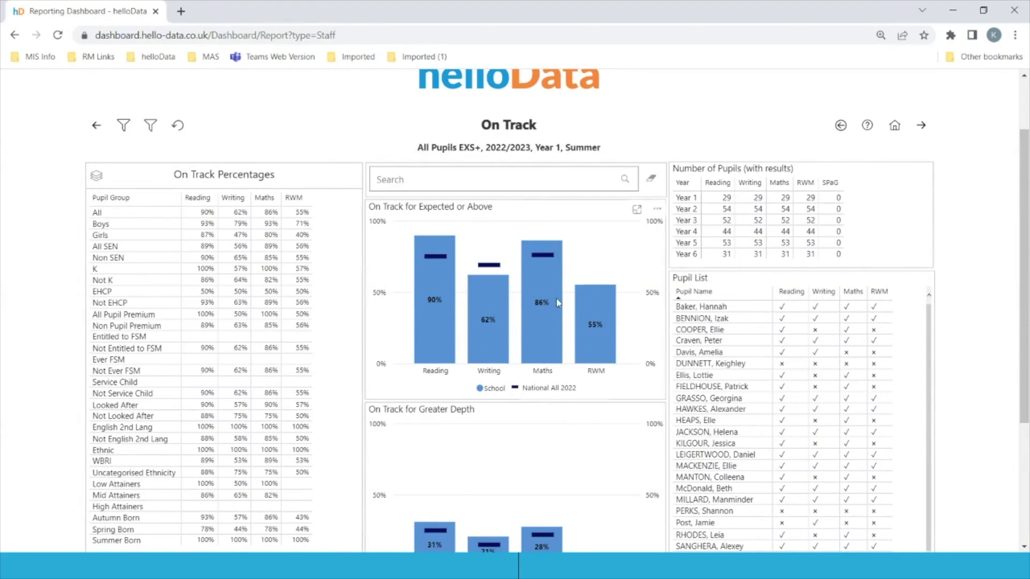
mouse_move(497, 269)
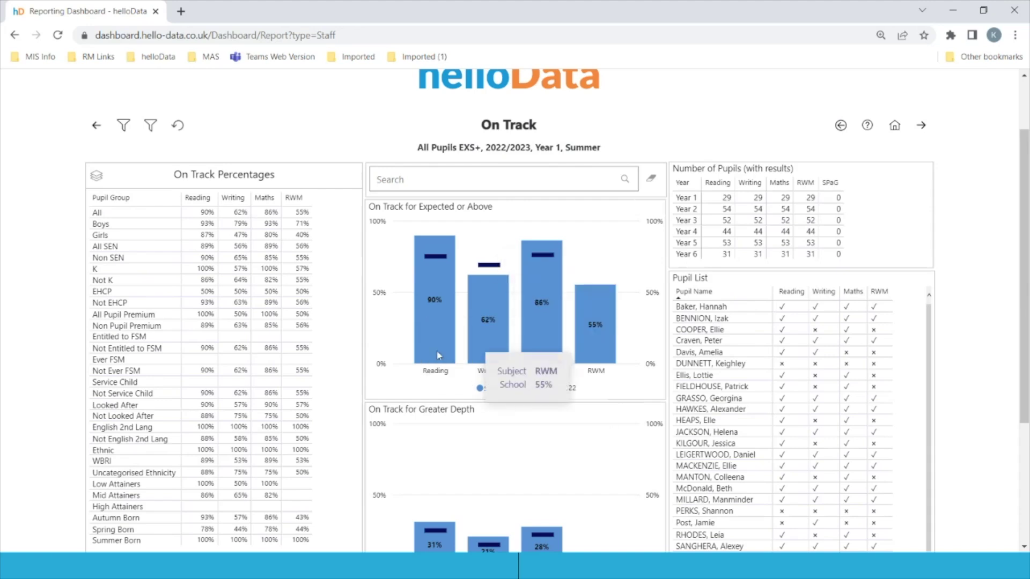
scroll(614, 421, down, 3)
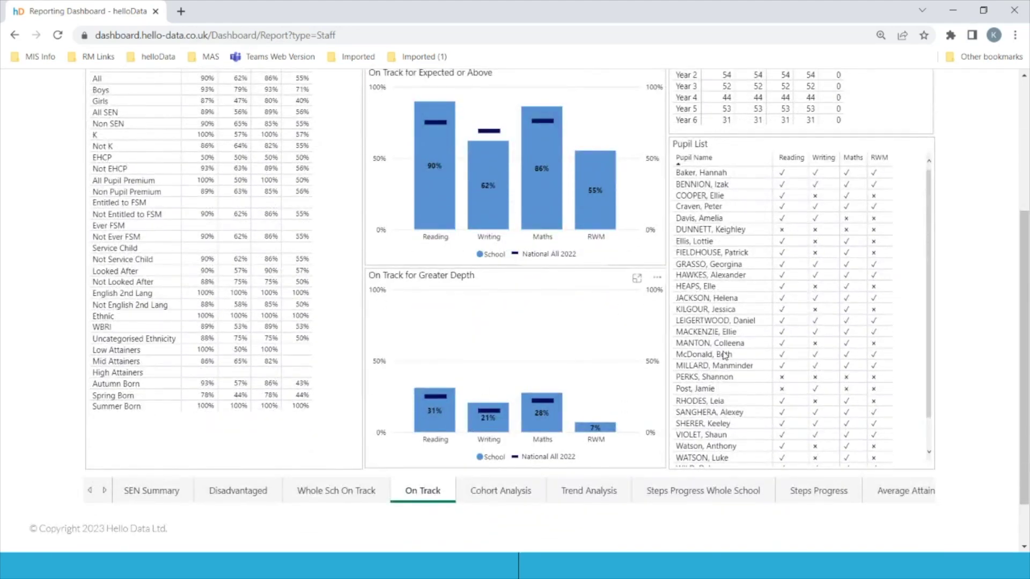
scroll(970, 355, up, 2)
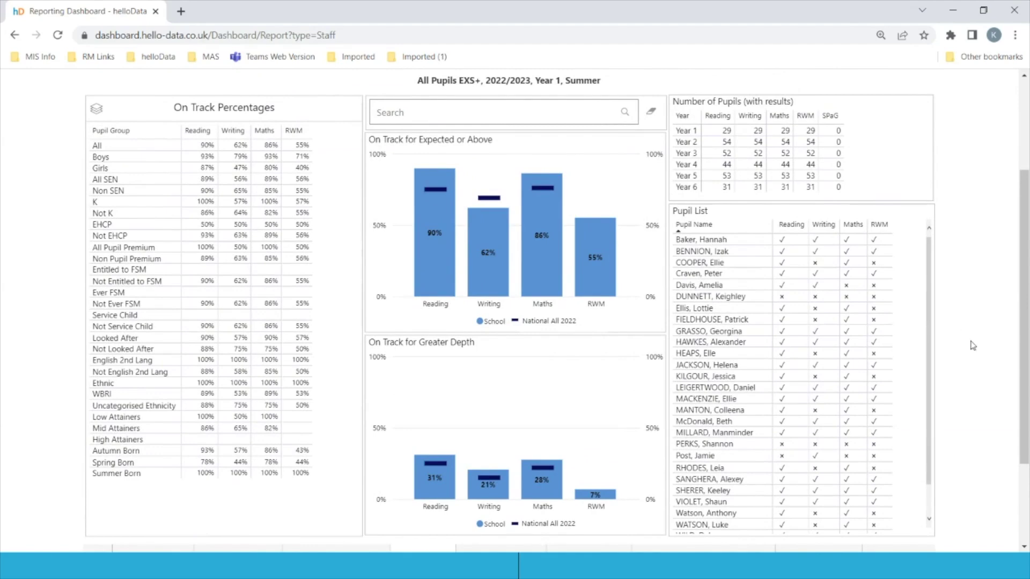
scroll(960, 344, up, 2)
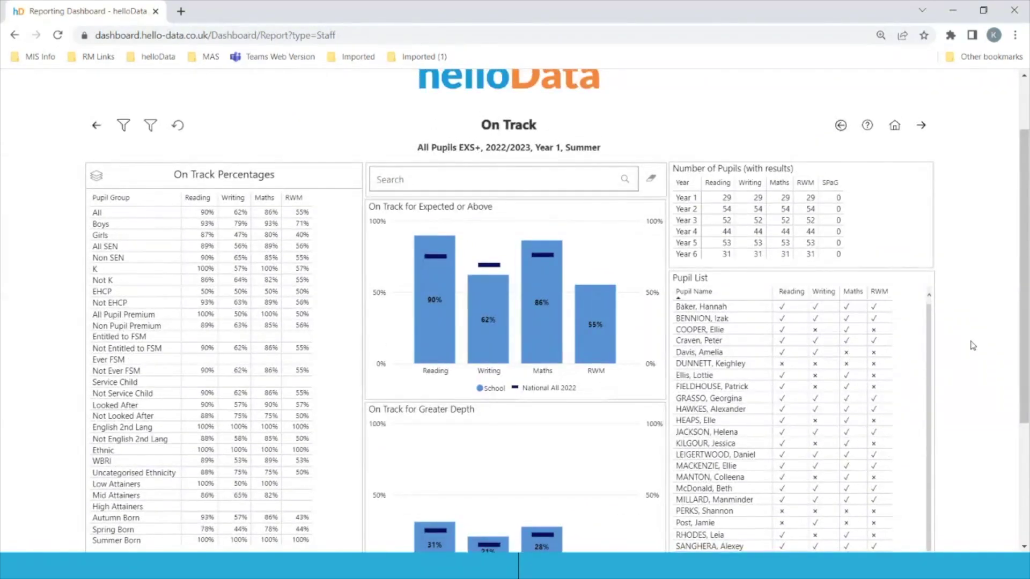
Step: Filter the On Track report to EXS+: Not On Track and review the listed Year 1 pupils by subject
click(124, 125)
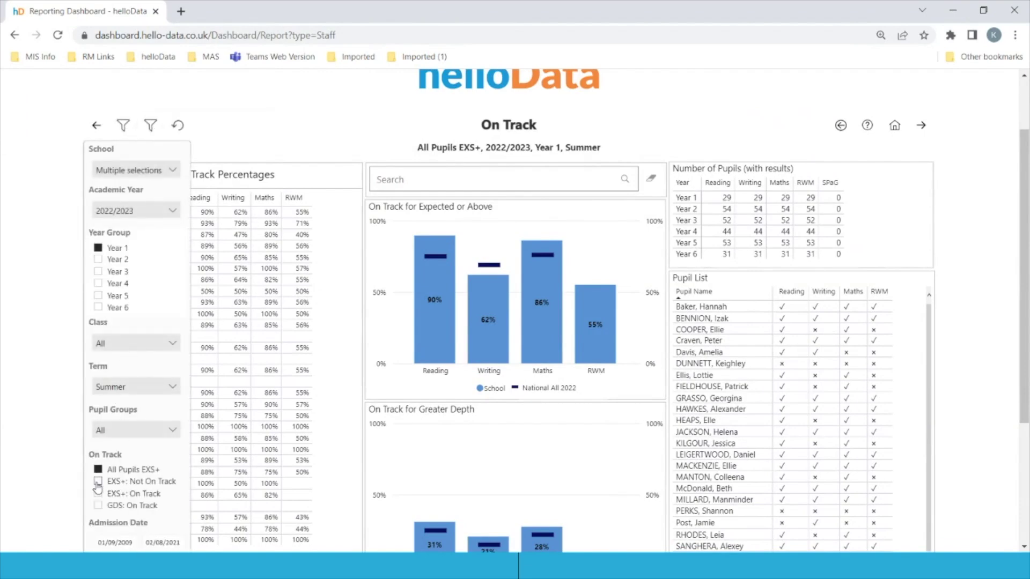
click(98, 482)
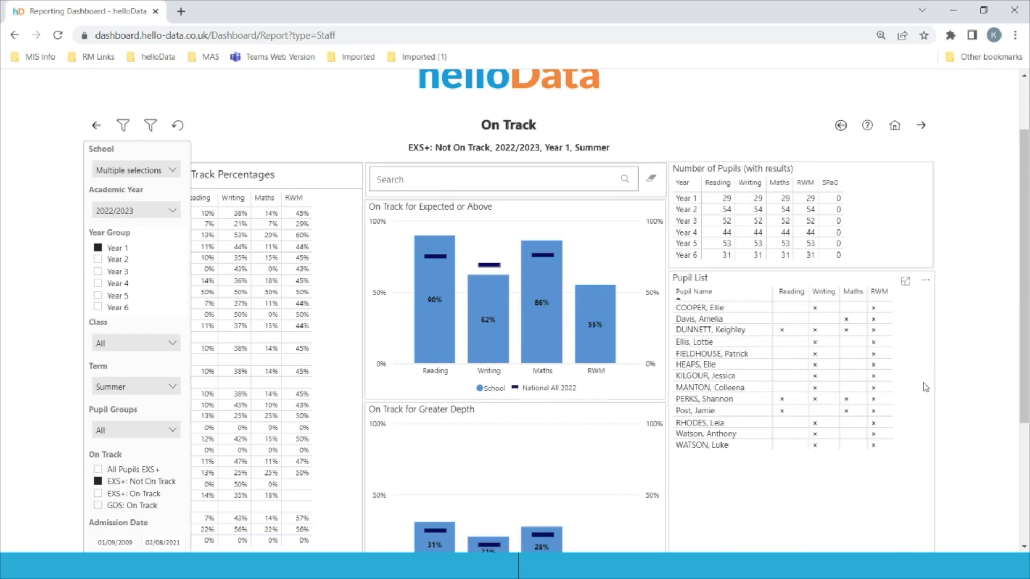
scroll(923, 382, down, 1)
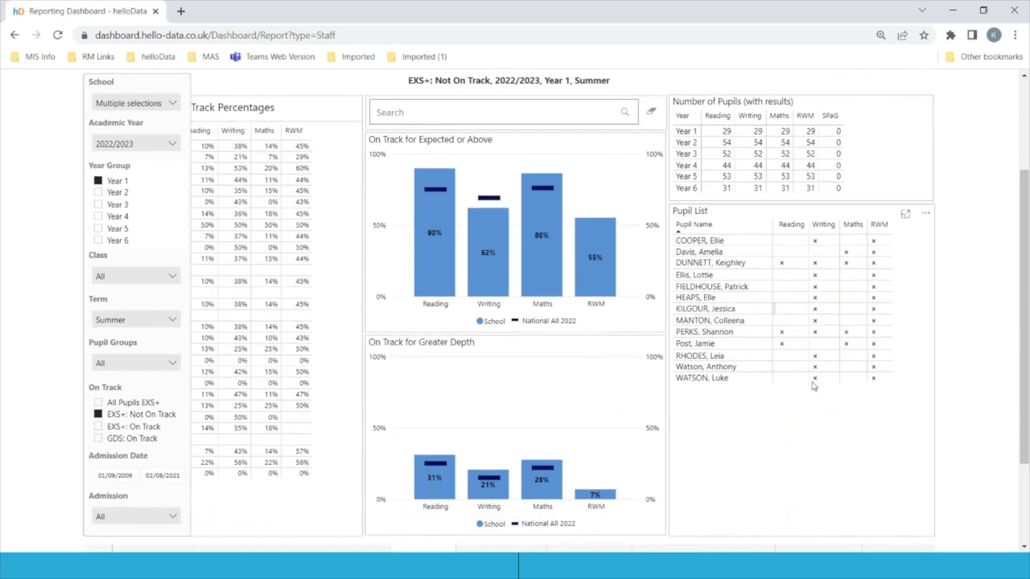
scroll(816, 401, down, 1)
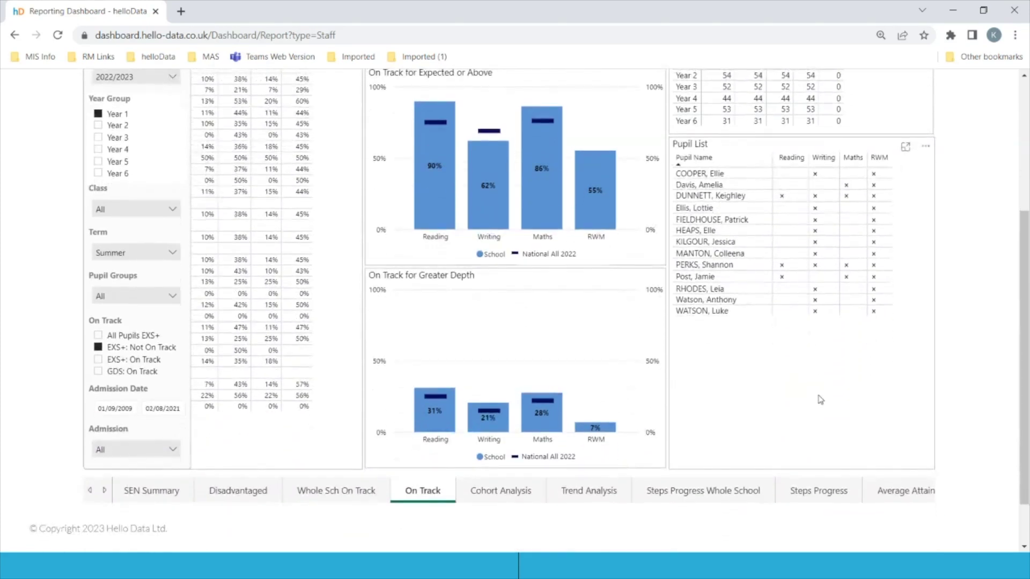
Step: Open the Cohort Analysis report, filter it to Year 6 and close the filter options
click(511, 491)
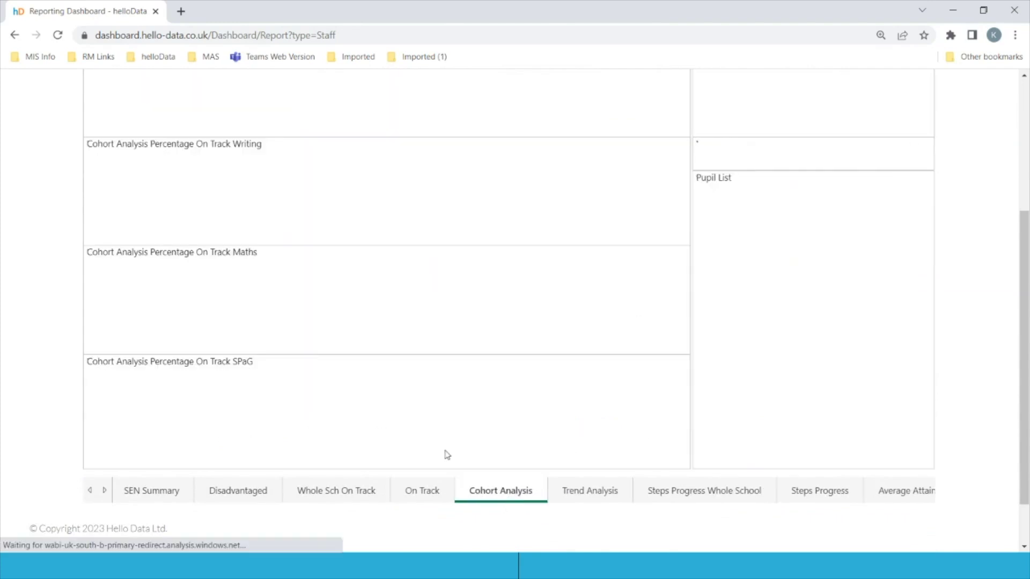
scroll(311, 358, up, 3)
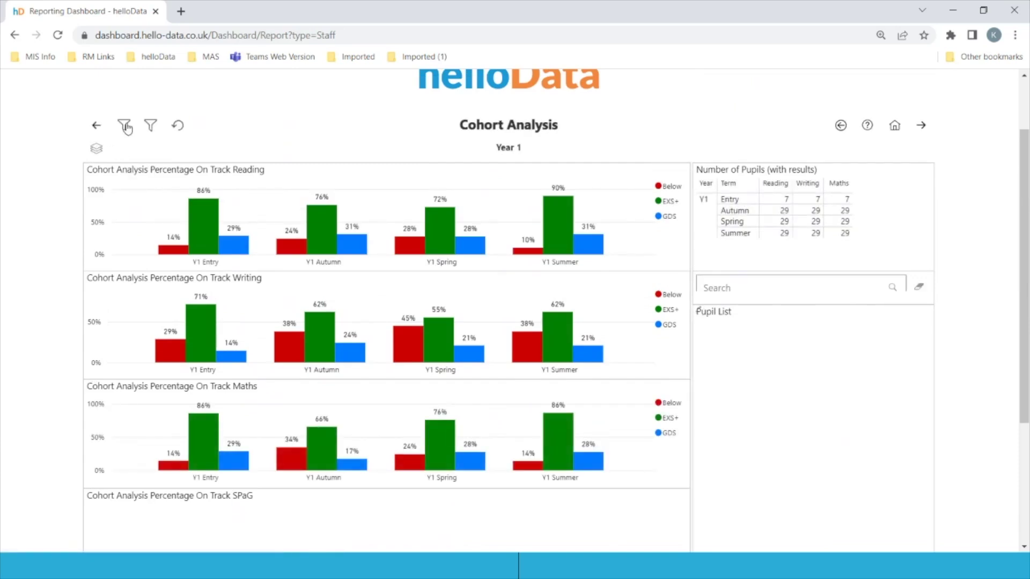
click(125, 126)
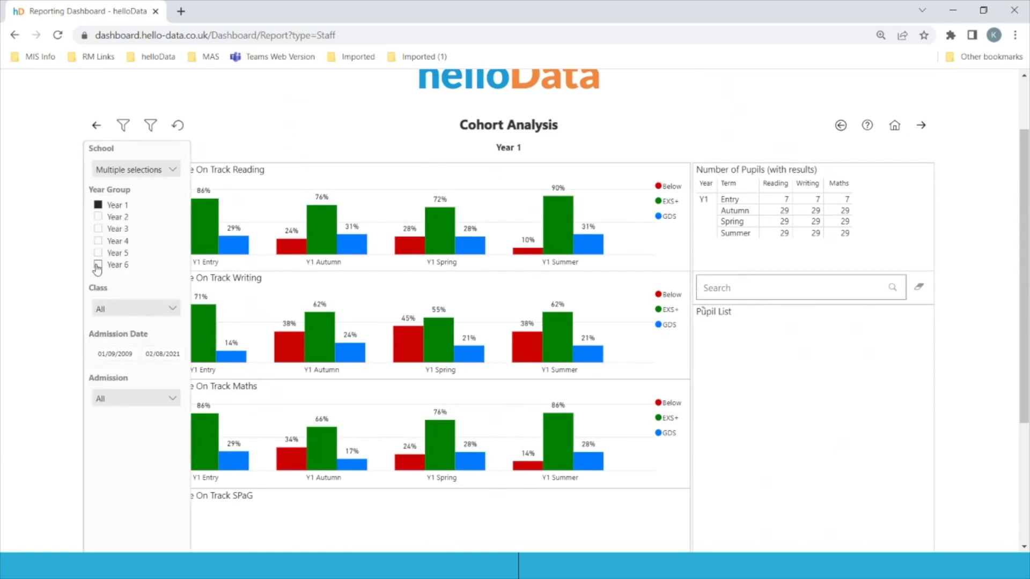
click(97, 265)
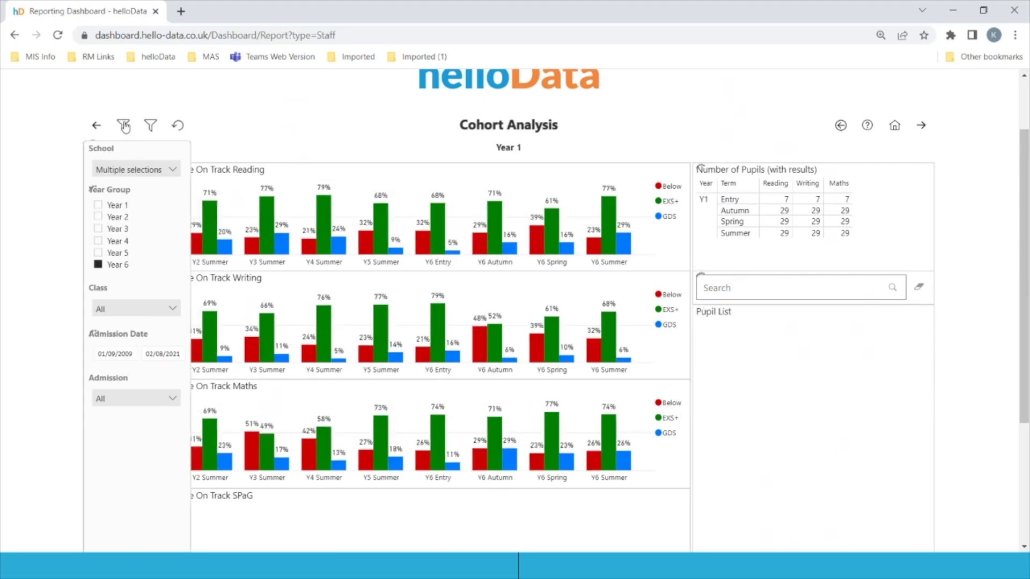
click(124, 127)
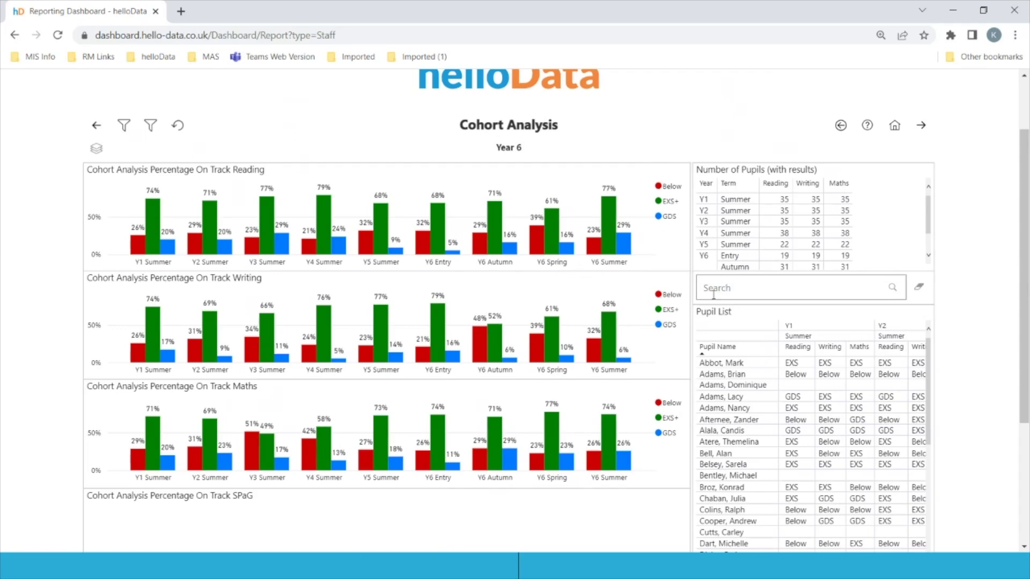
Step: Show the Year 6 cohort analysis as percentage tables, as counts, and as pupil lists for each subject
click(97, 150)
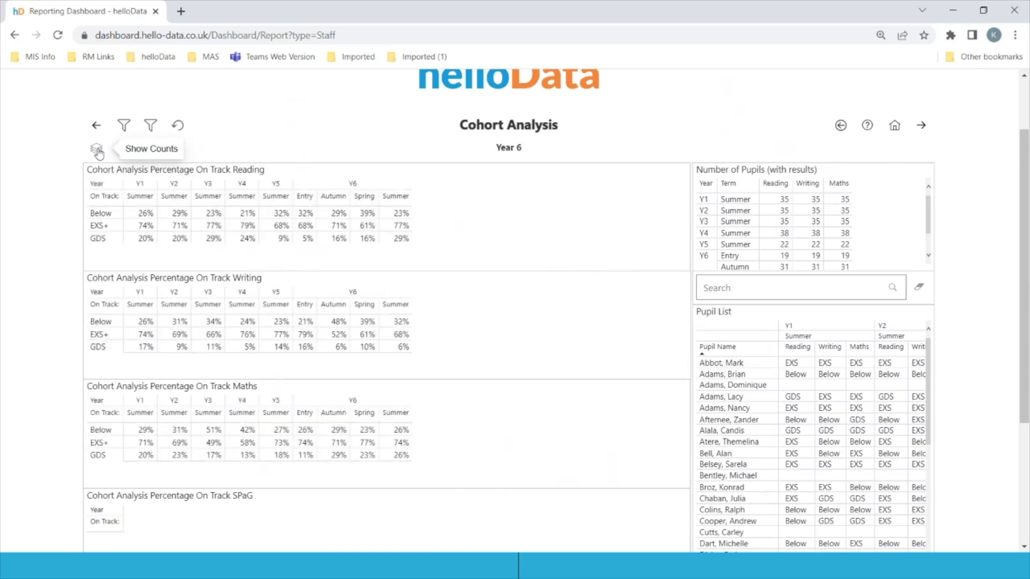
click(96, 150)
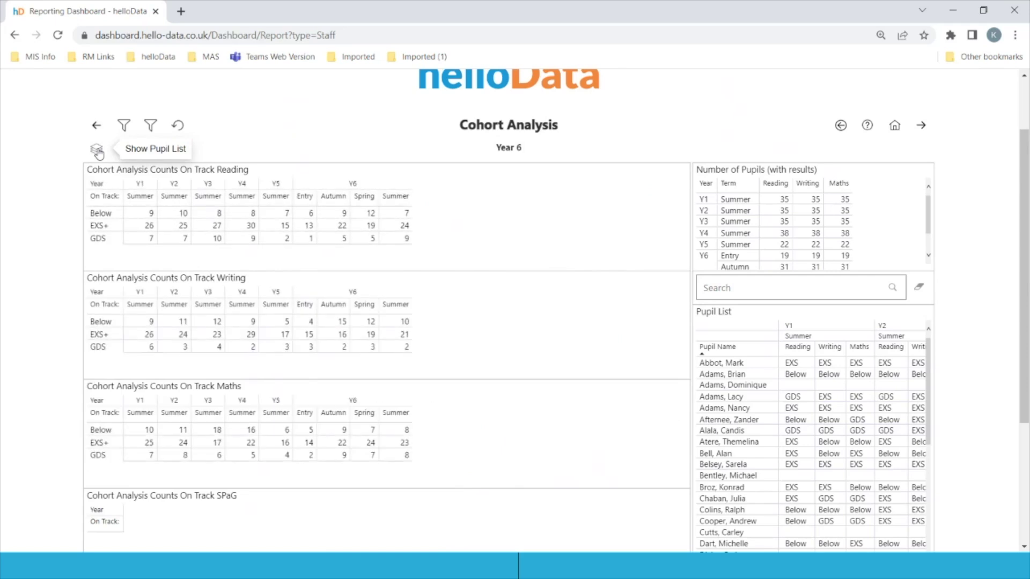
click(97, 151)
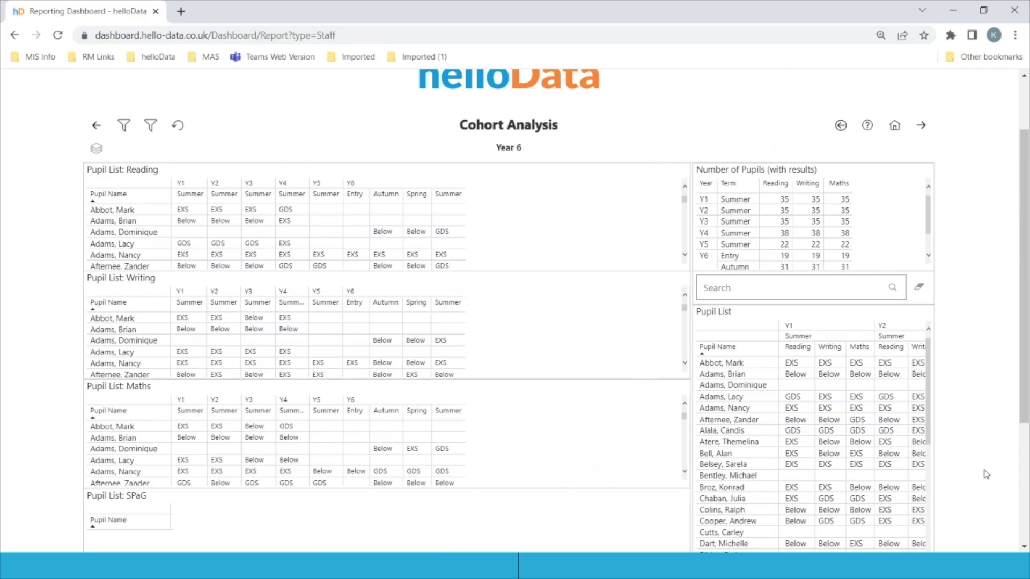
Step: Open the Trend Analysis report and examine Year 6 Summer attainment by subject and by pupil group from 19/20 to 22/23
scroll(986, 471, down, 3)
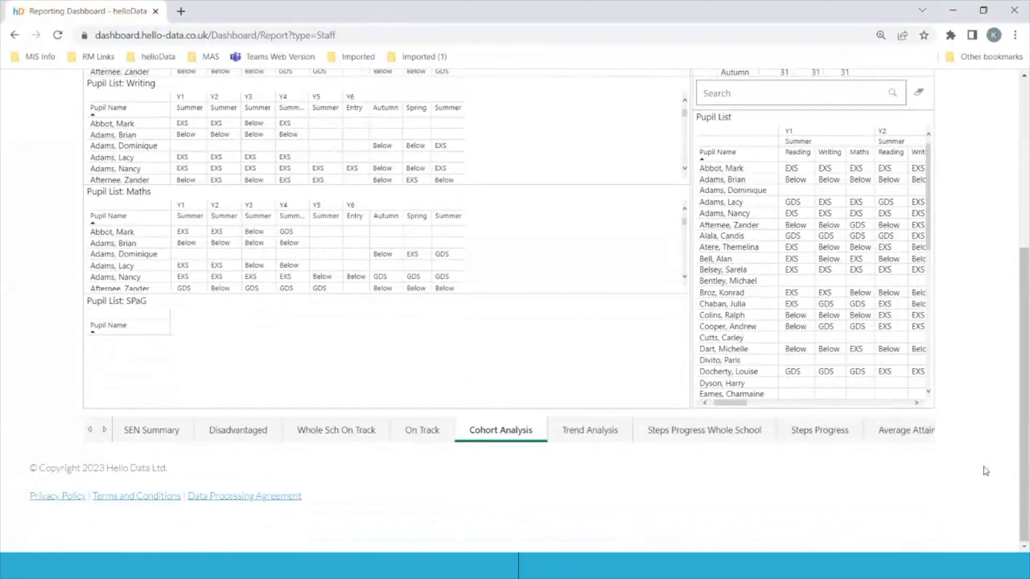
click(595, 434)
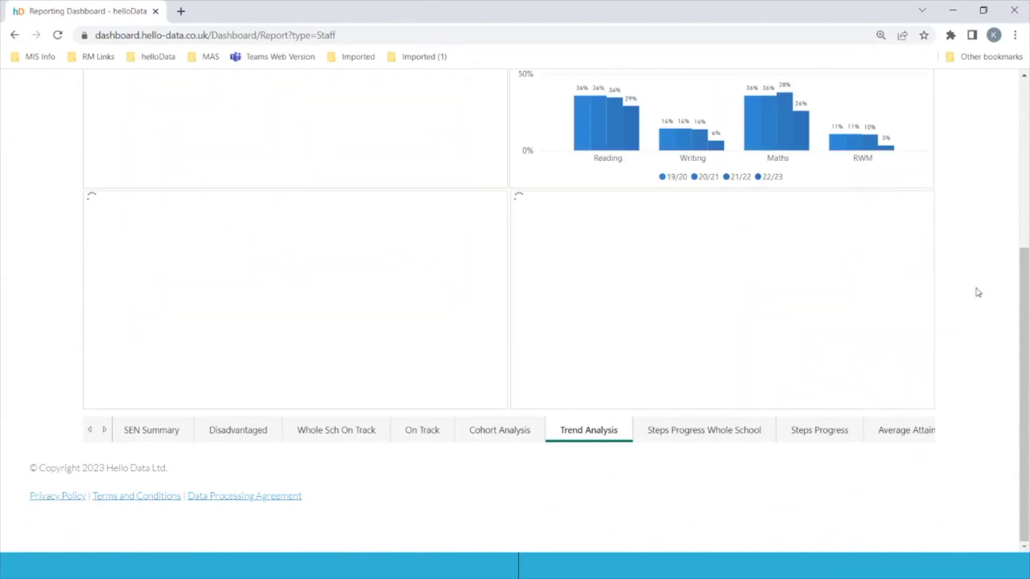
scroll(978, 293, up, 2)
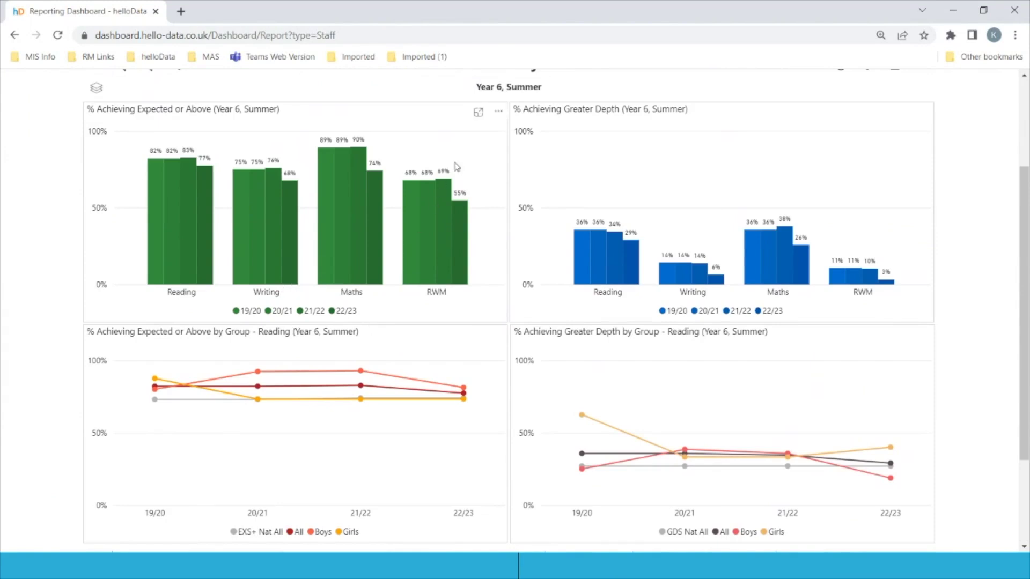
scroll(346, 234, up, 1)
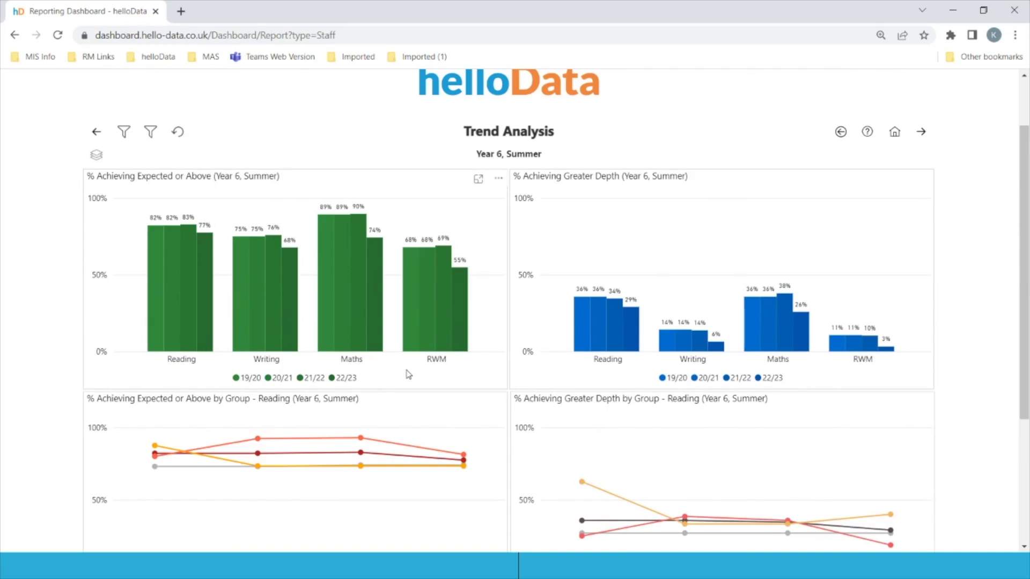
scroll(409, 374, down, 2)
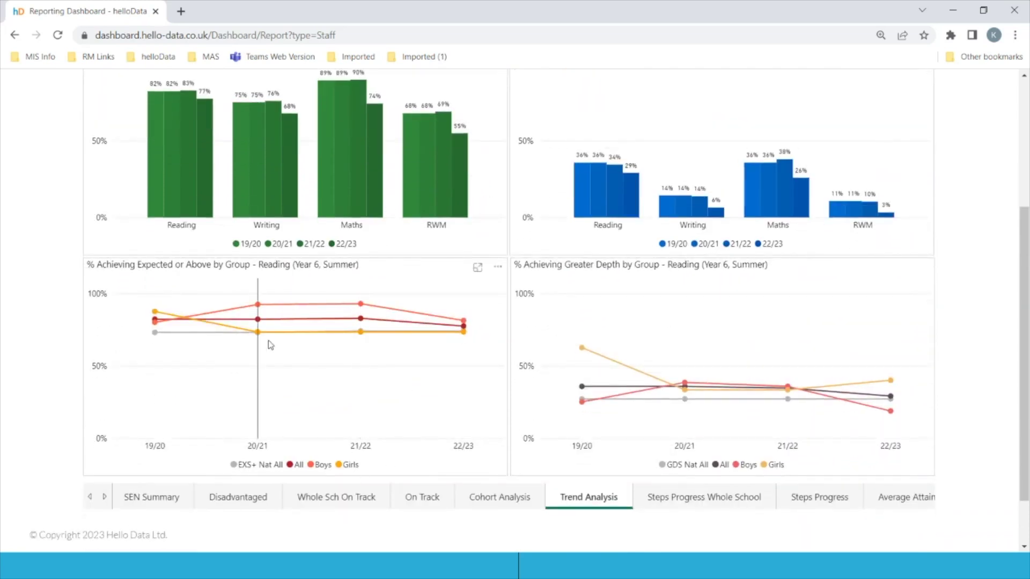
mouse_move(391, 338)
Step: Open the KS2 Progress report from the further report pages
click(103, 499)
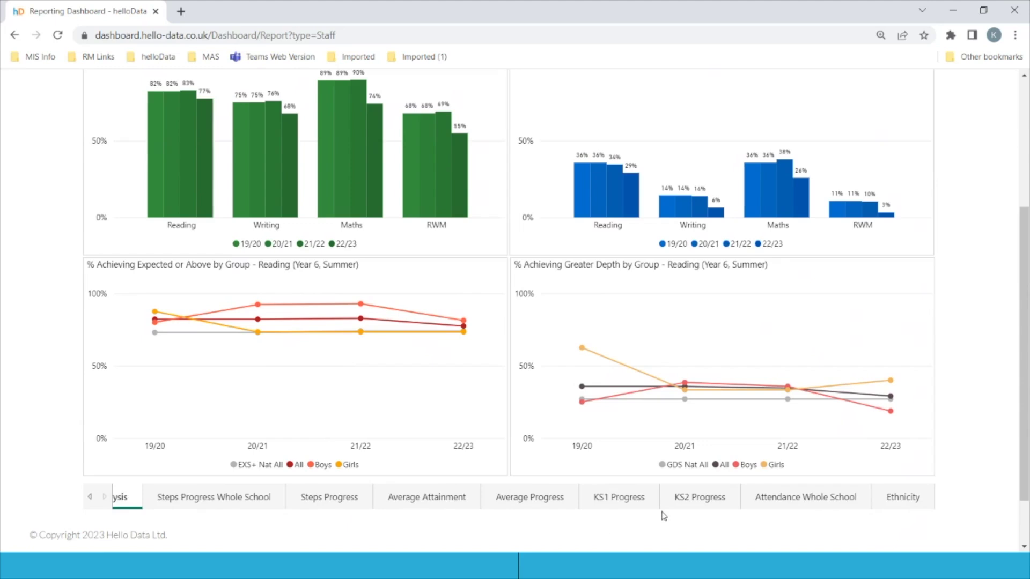
click(691, 507)
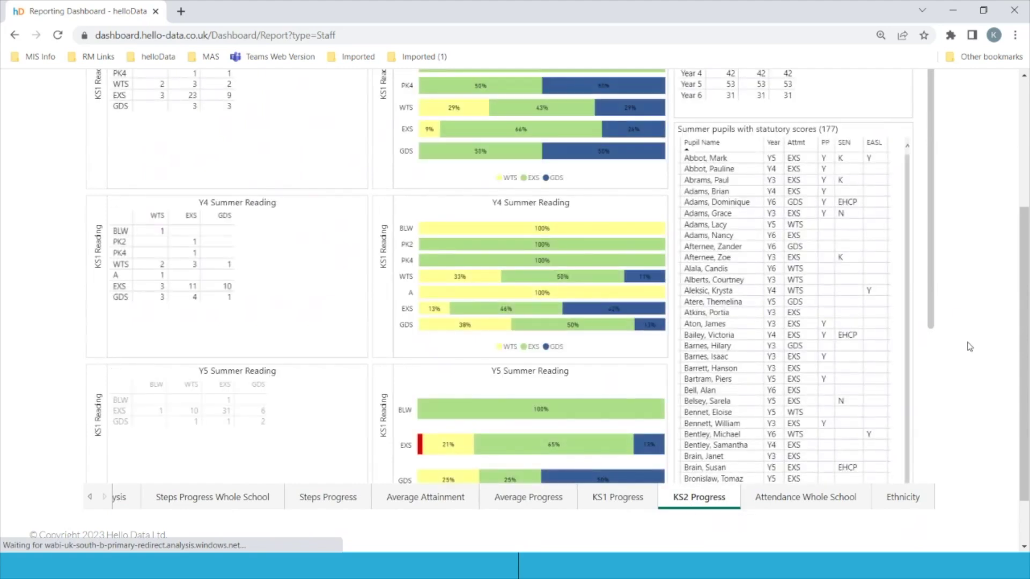
Step: Show the Y6 Summer Reading progress matrix in the KS2 Progress report as pupil lists, examine it and close it
scroll(969, 347, down, 2)
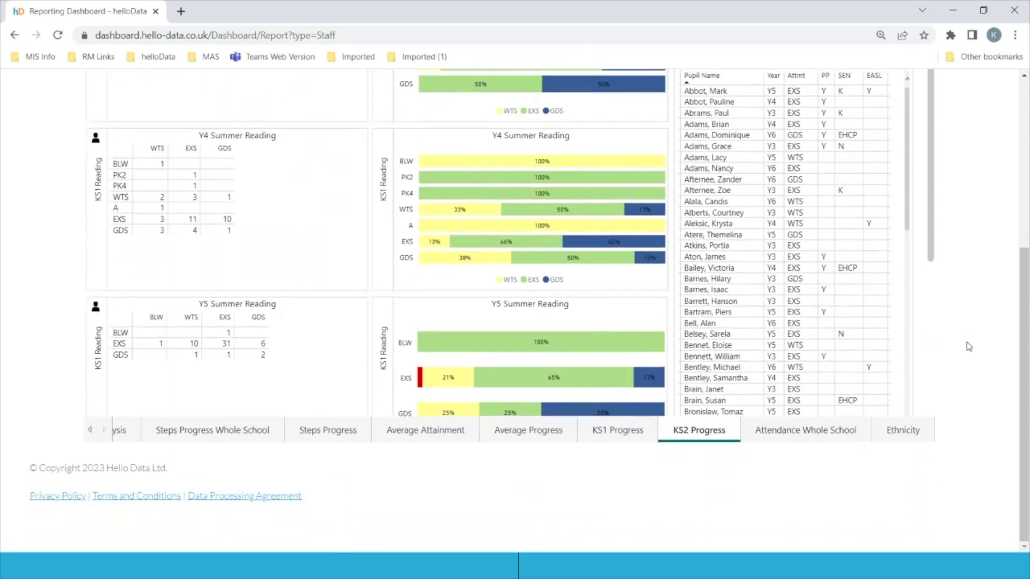
scroll(531, 317, down, 4)
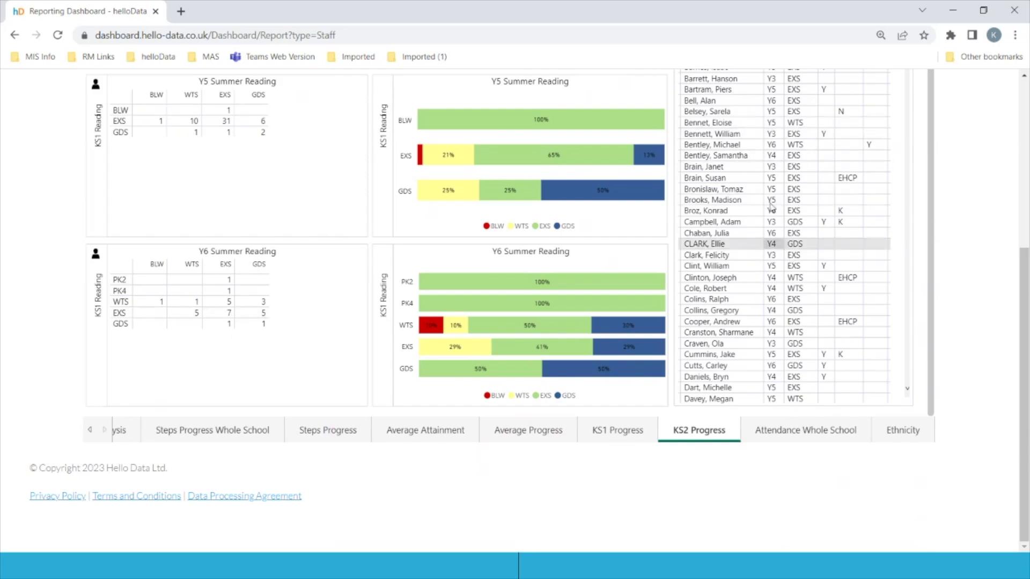
click(96, 256)
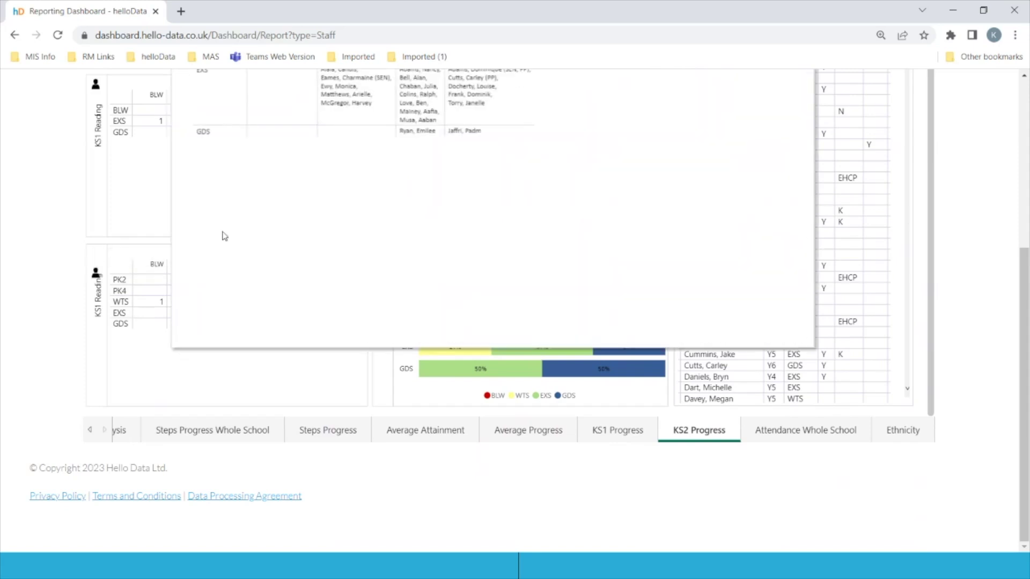
scroll(996, 297, up, 1)
scroll(996, 297, up, 4)
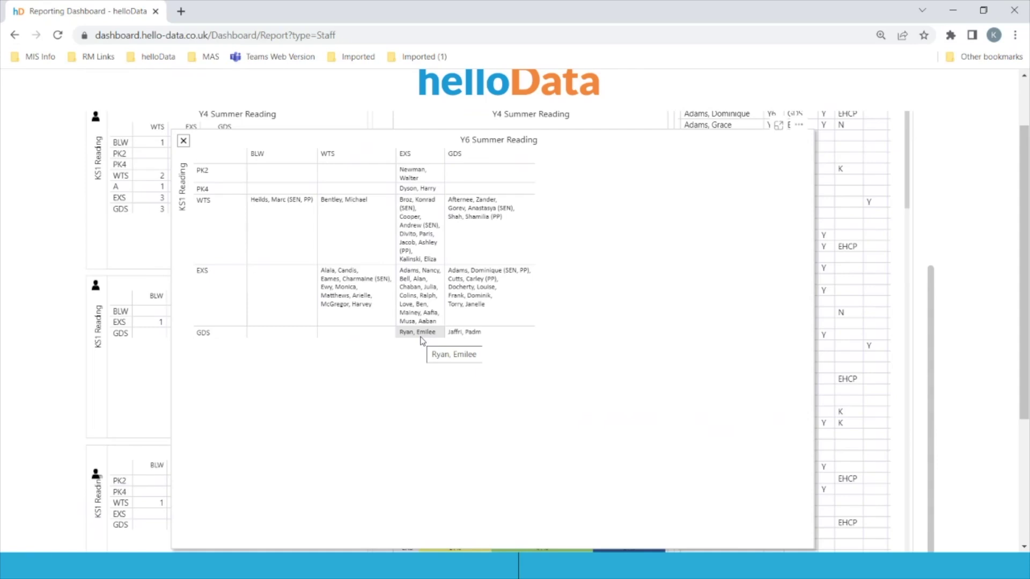
click(184, 141)
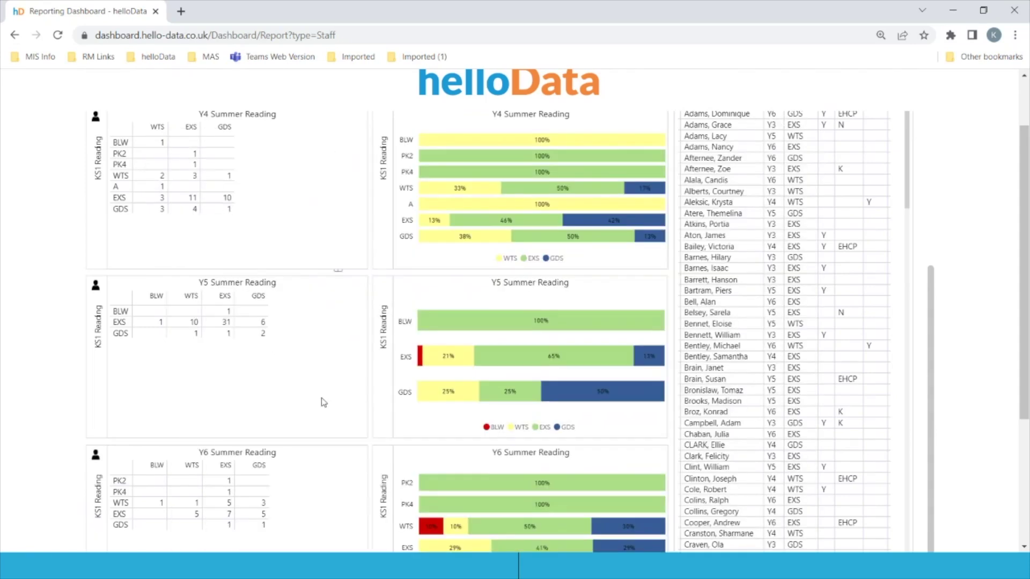
Step: Open the Reception On Track report and limit its subject-level pupil list to pupils who are not on track
scroll(323, 402, down, 4)
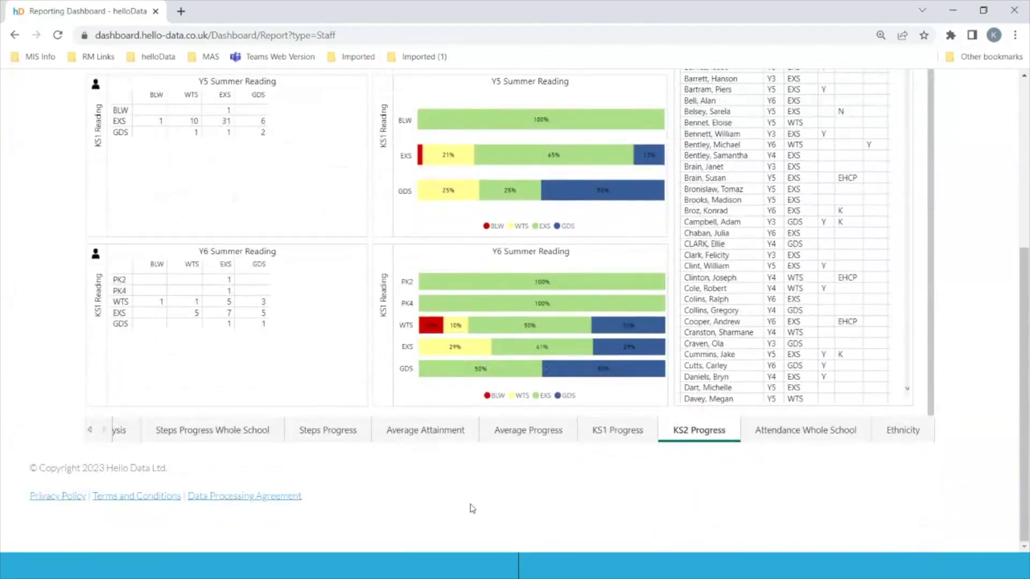
click(89, 432)
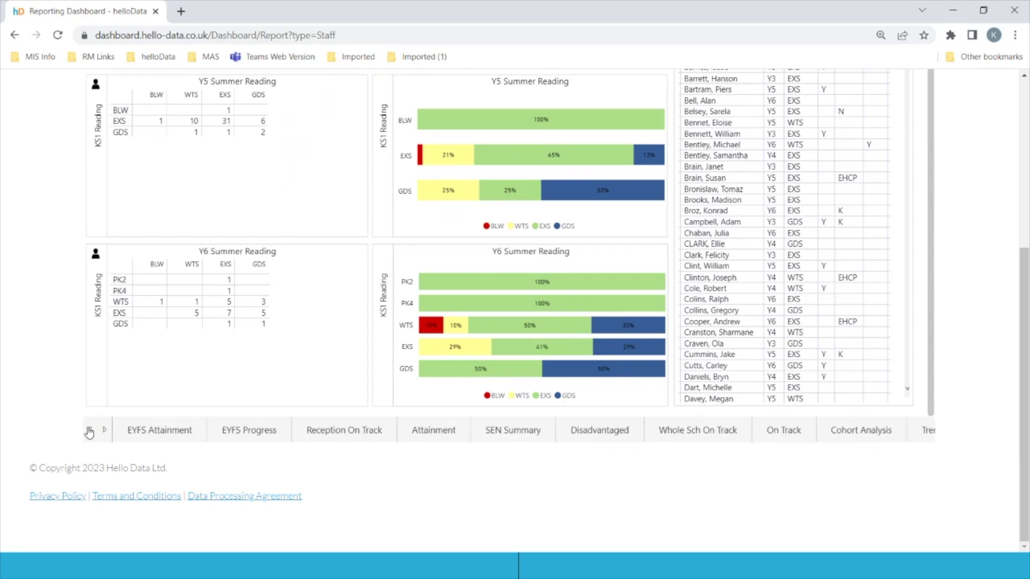
click(89, 432)
click(89, 433)
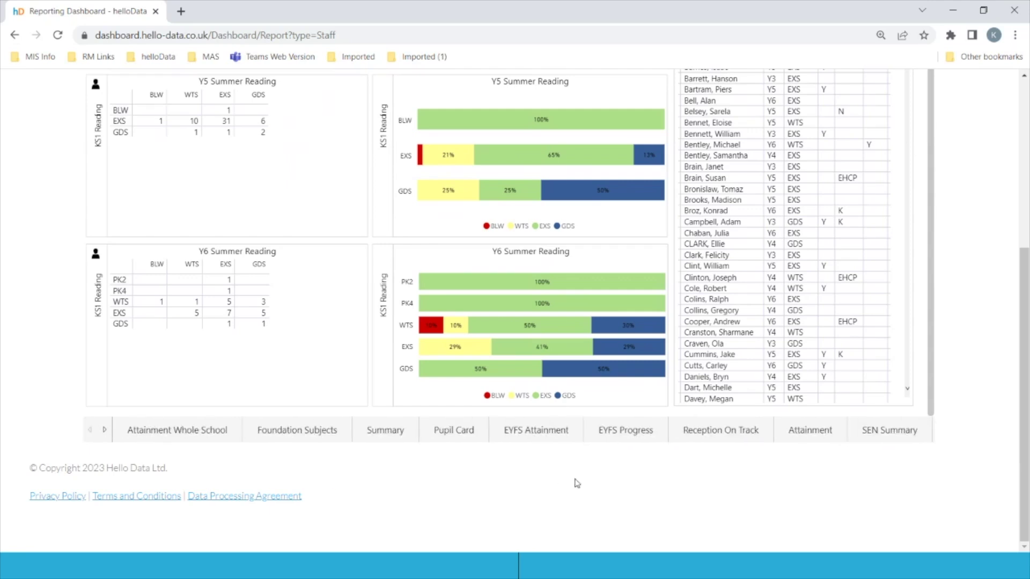
scroll(575, 484, up, 1)
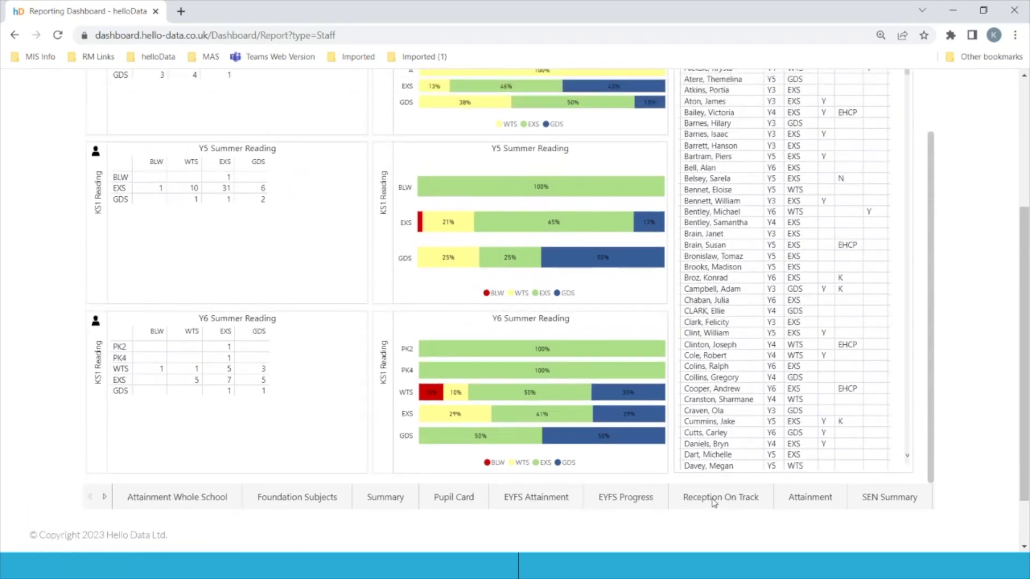
click(714, 498)
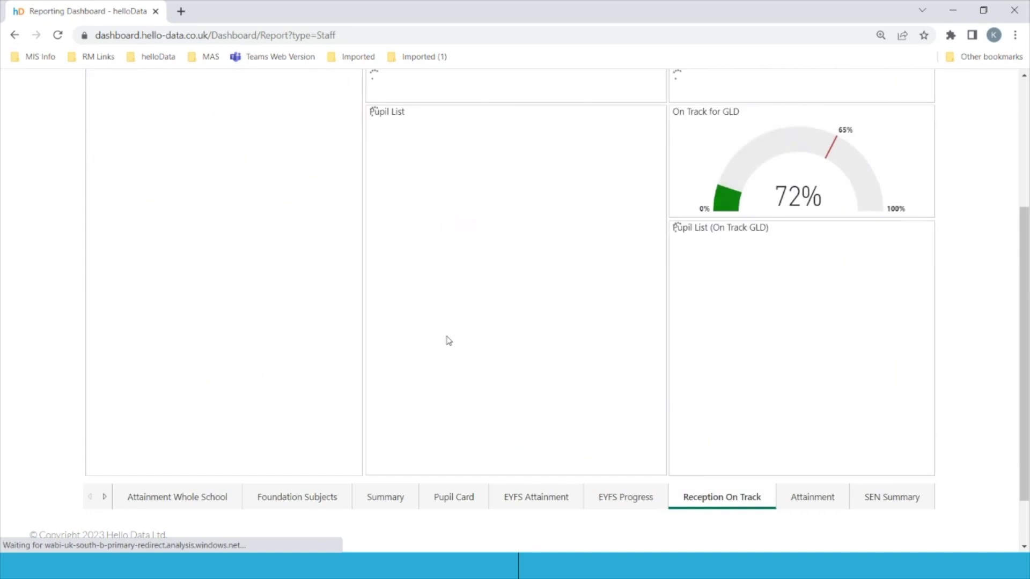
scroll(448, 340, up, 4)
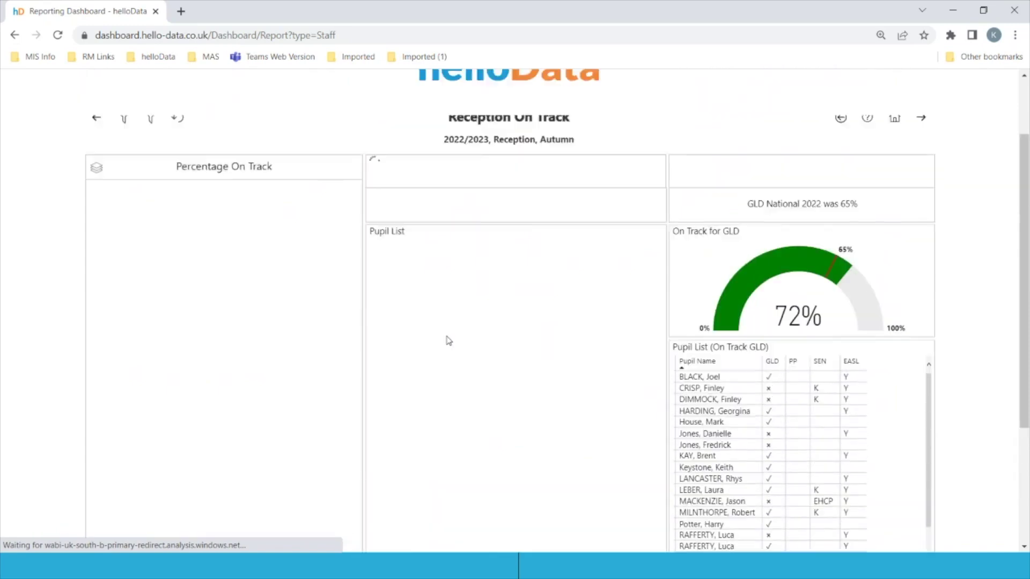
scroll(451, 338, down, 3)
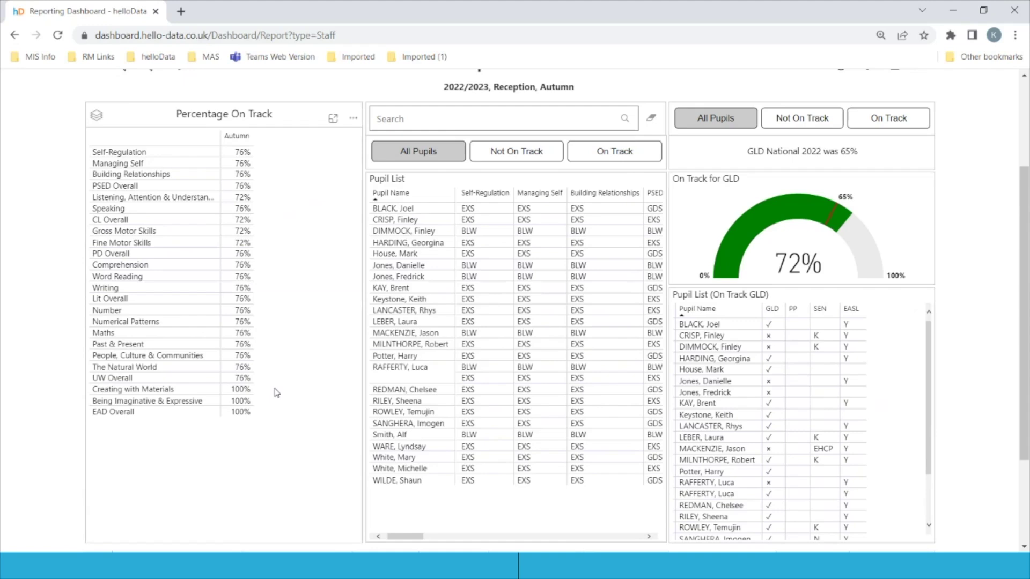
click(524, 155)
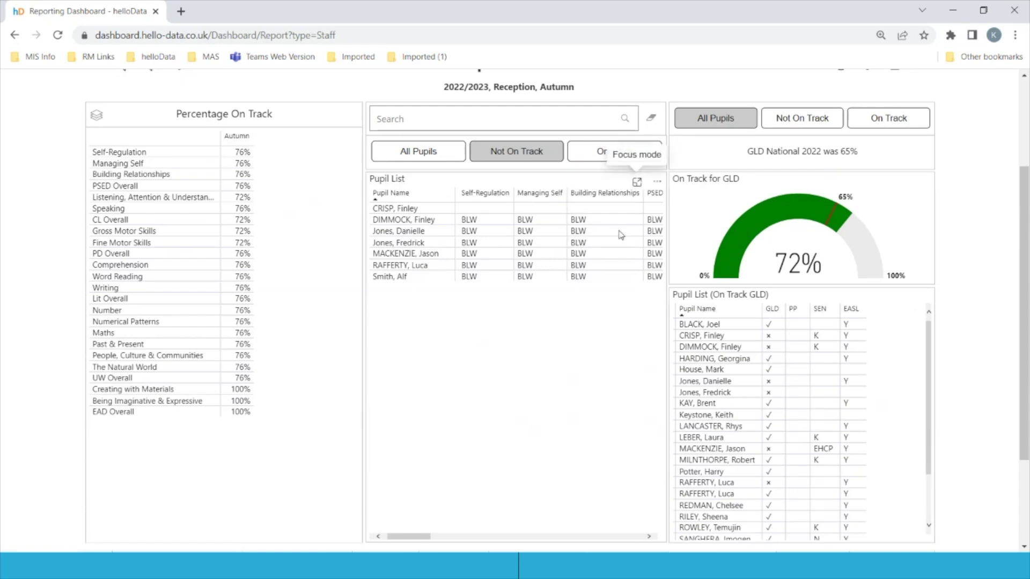
Step: Open the Foundation Subjects report
scroll(960, 434, down, 1)
scroll(961, 437, down, 2)
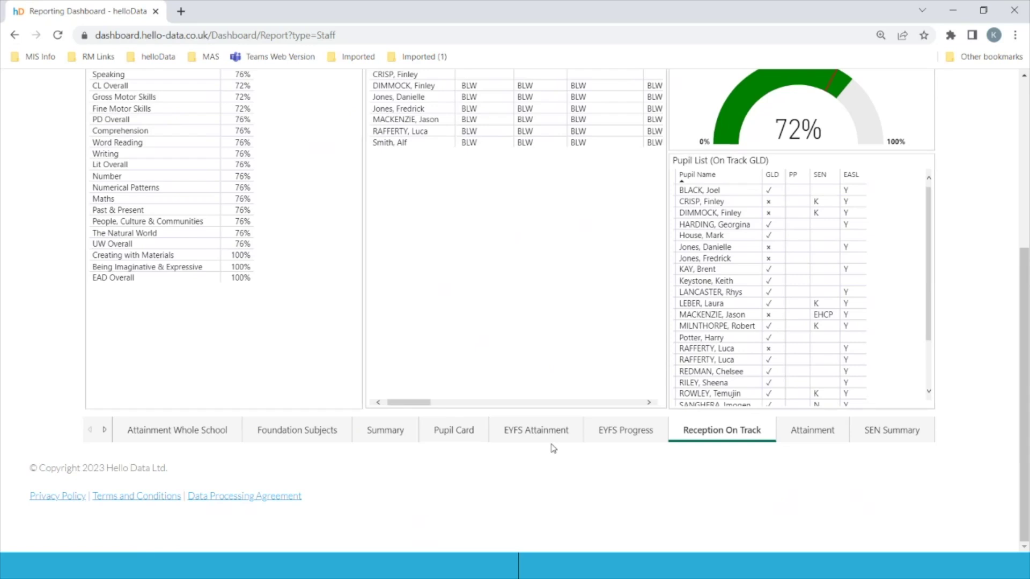
click(303, 432)
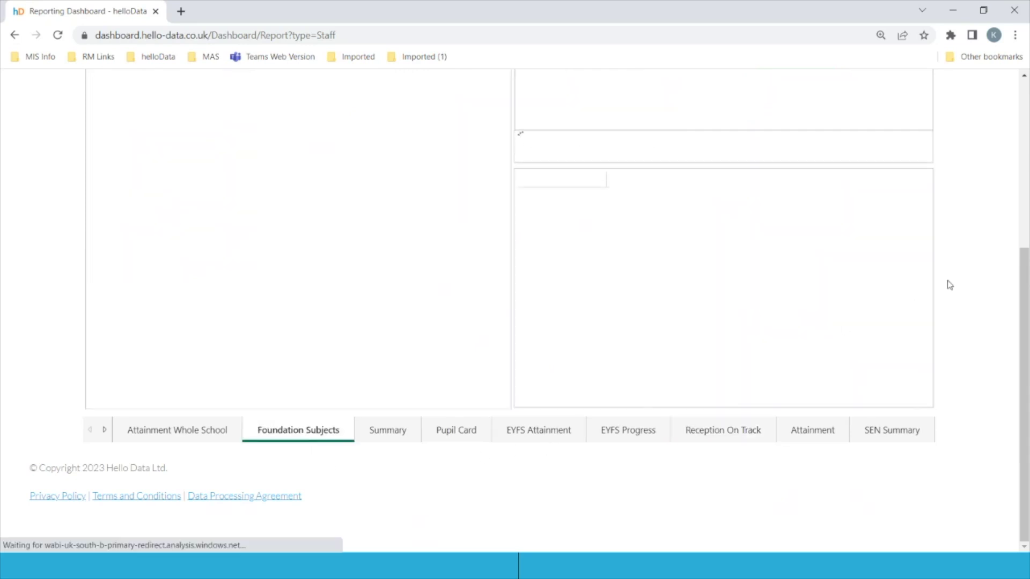
scroll(976, 236, up, 3)
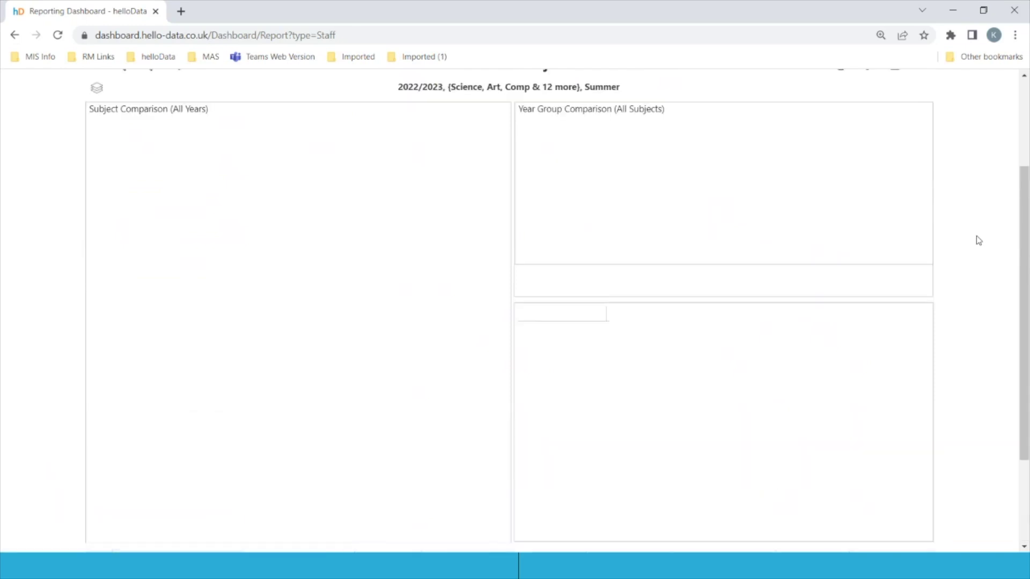
scroll(976, 236, up, 2)
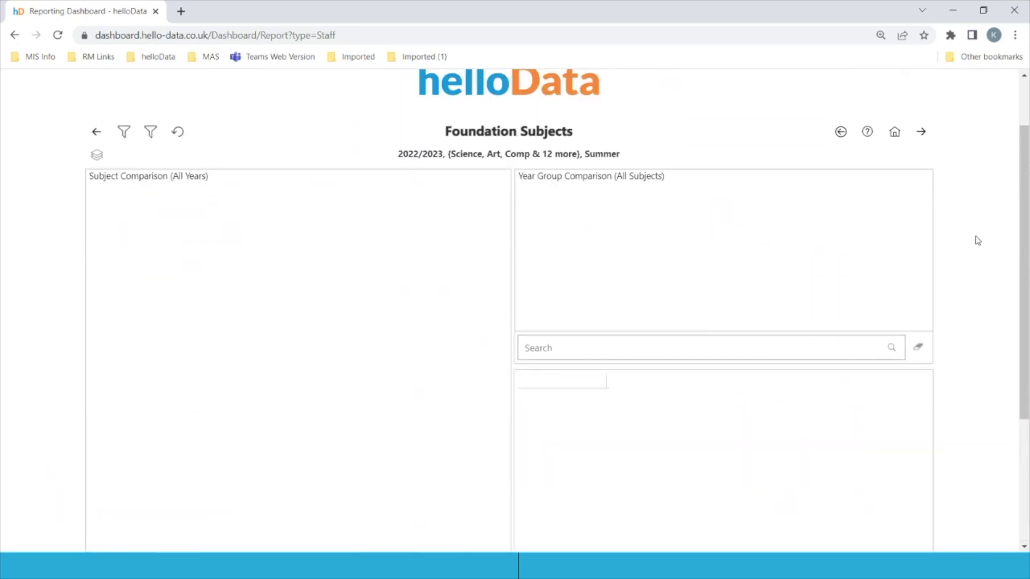
Step: Select OakWood in the school filter of the Foundation Subjects report and close the filter options
click(123, 132)
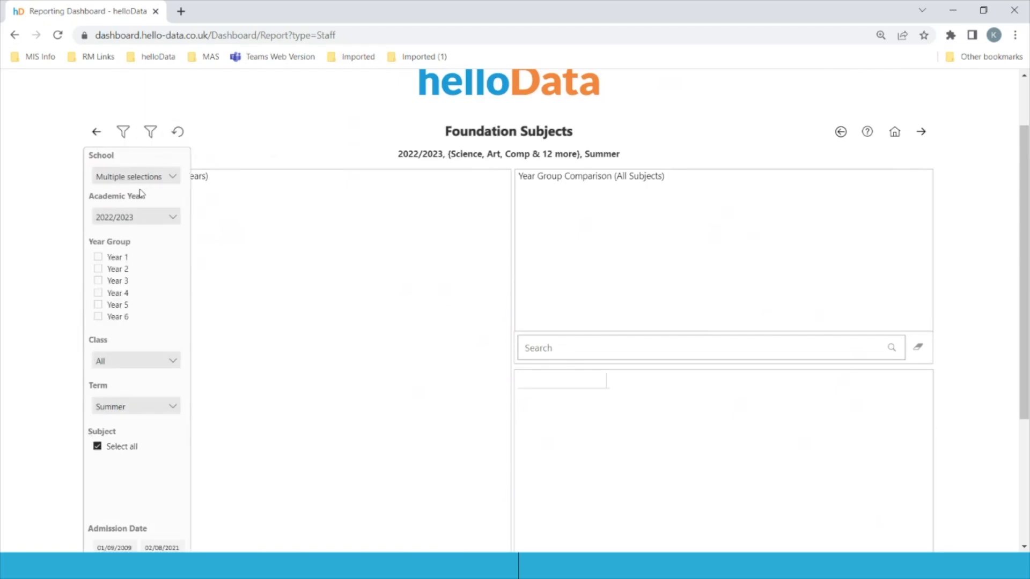
click(135, 179)
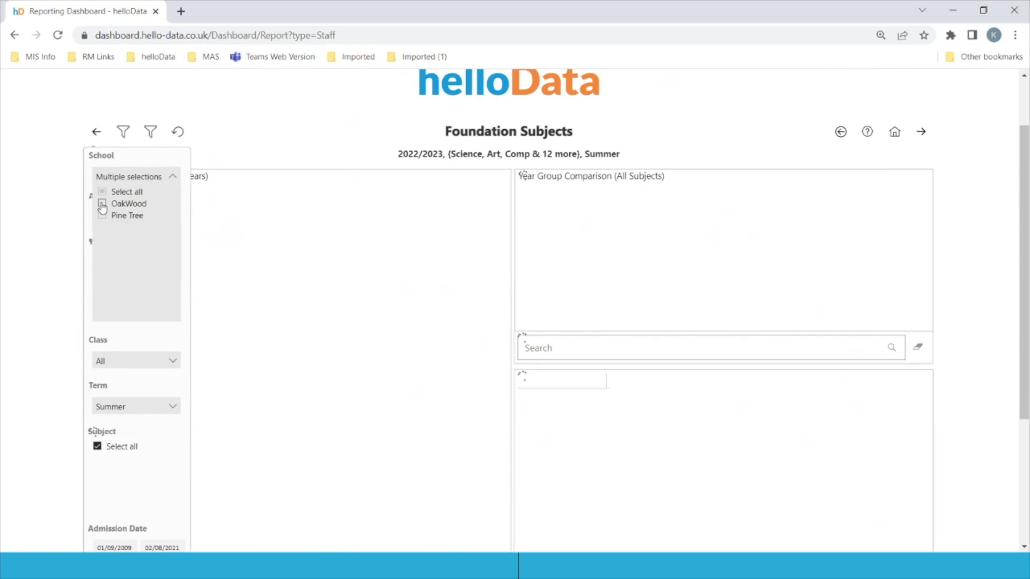
click(102, 206)
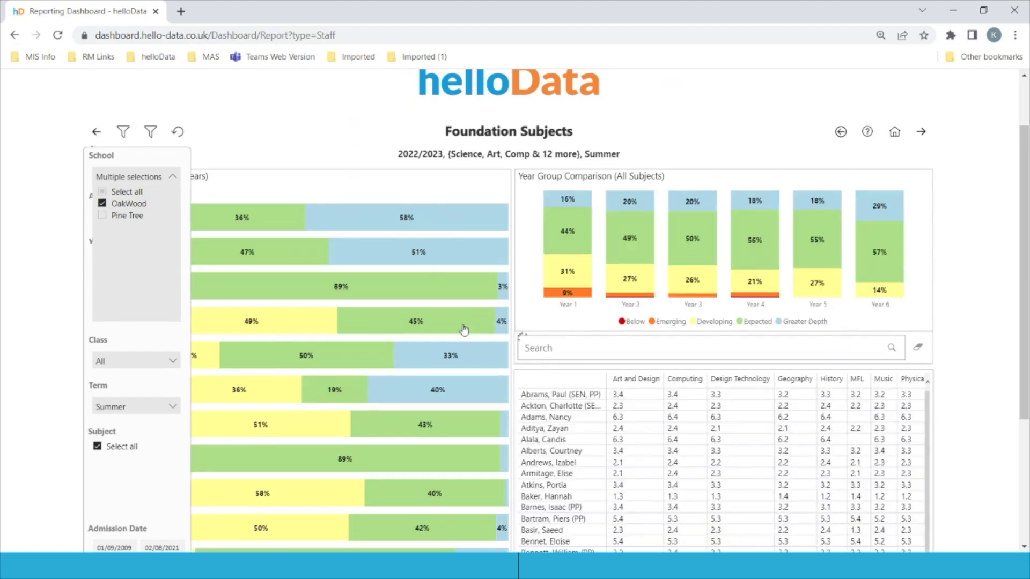
click(287, 310)
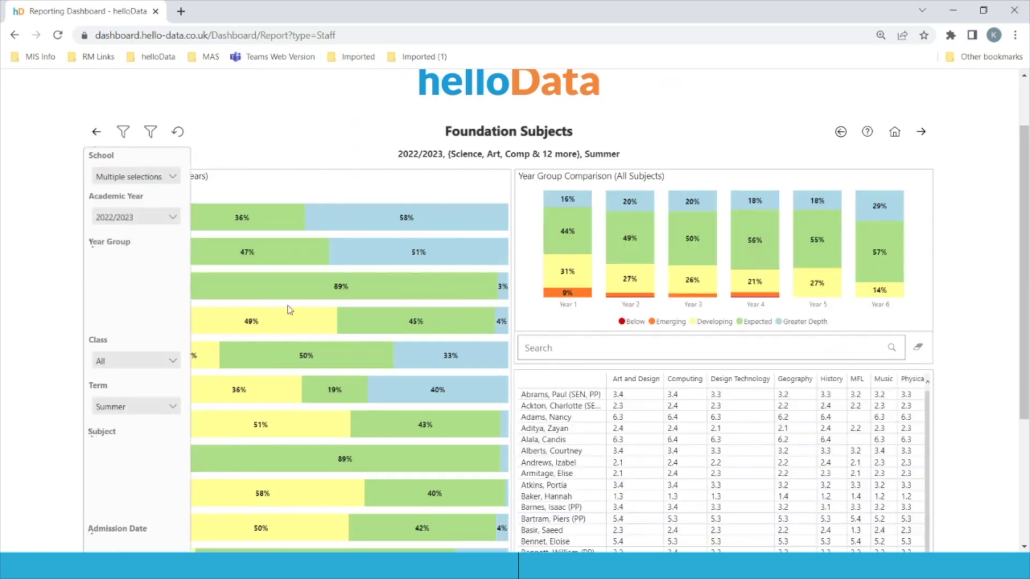
click(123, 132)
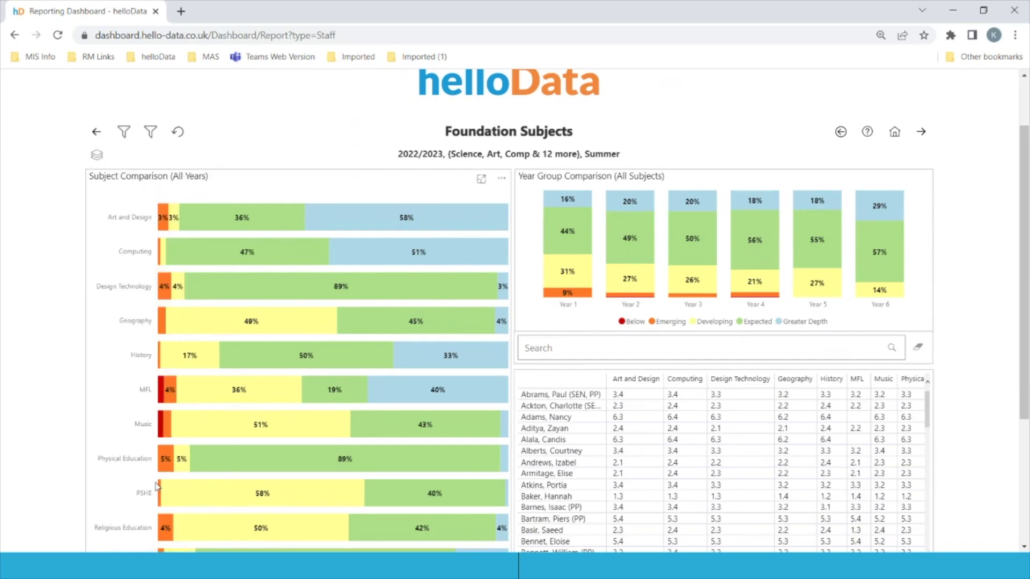
Step: View the year group comparison and pupil table for Art and Design only, and clear that subject selection
scroll(159, 491, down, 1)
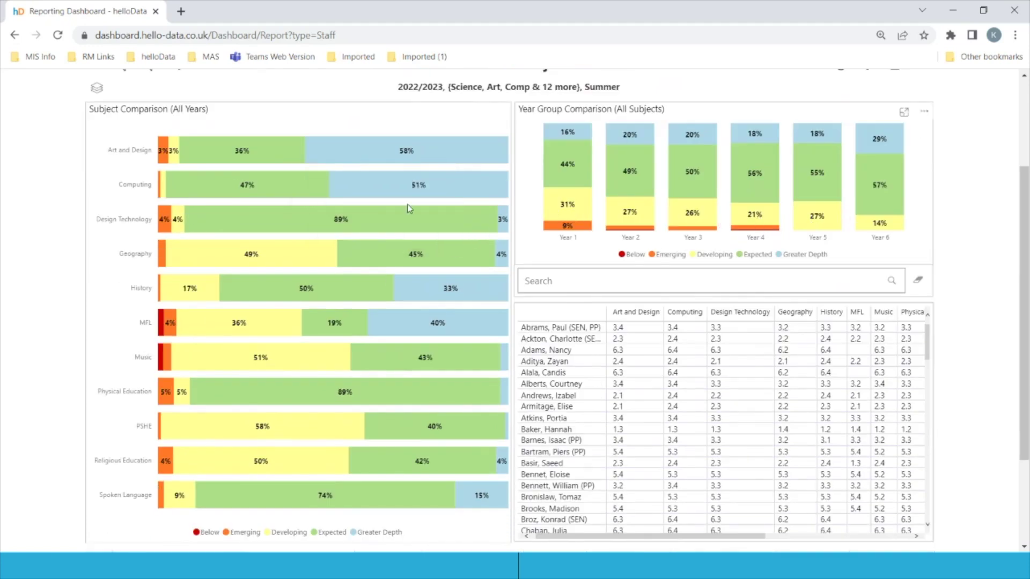
click(129, 152)
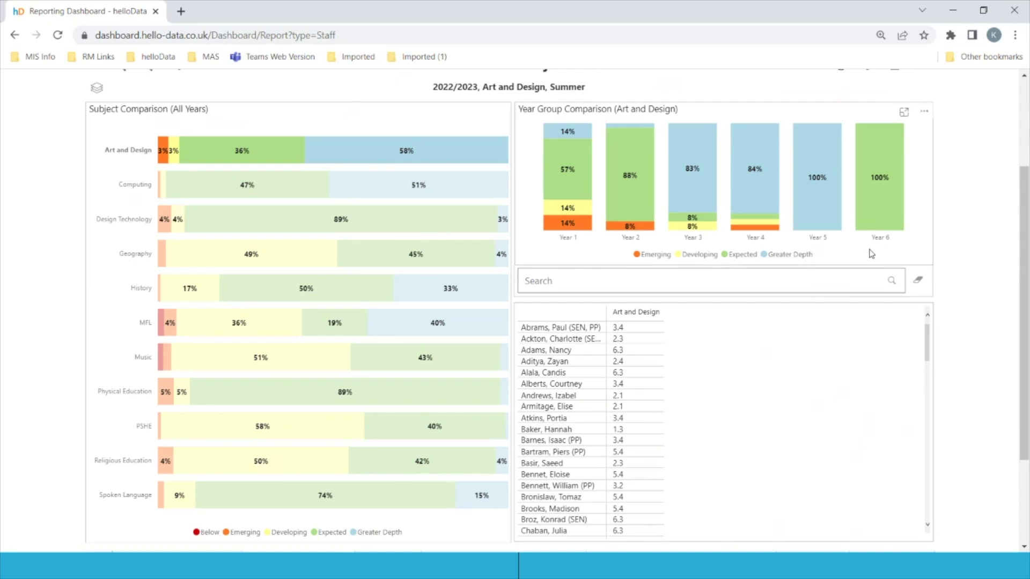
click(481, 133)
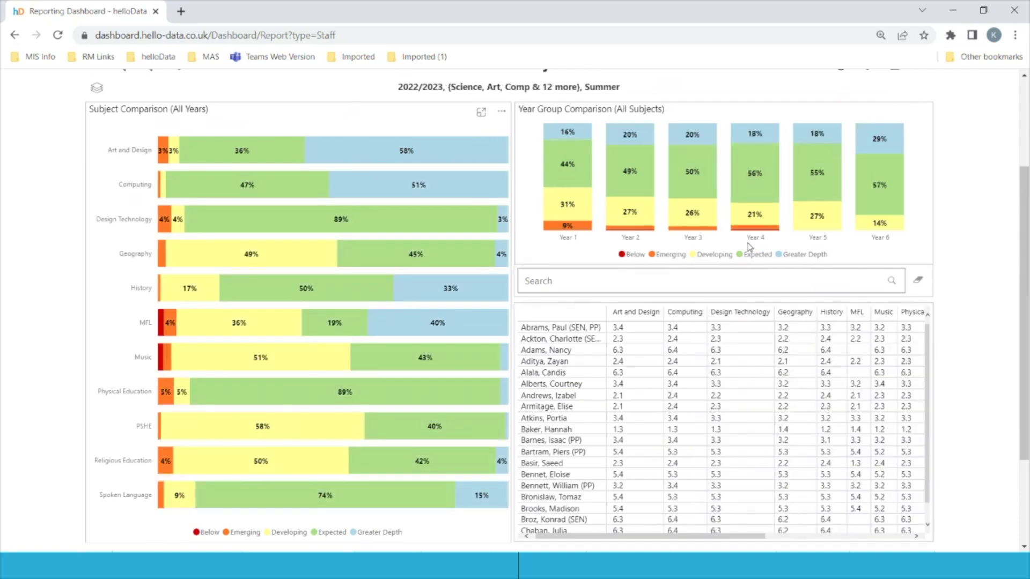
Step: Narrow the subject comparison and pupil table to Year 6 and examine attainment in each foundation subject
click(886, 239)
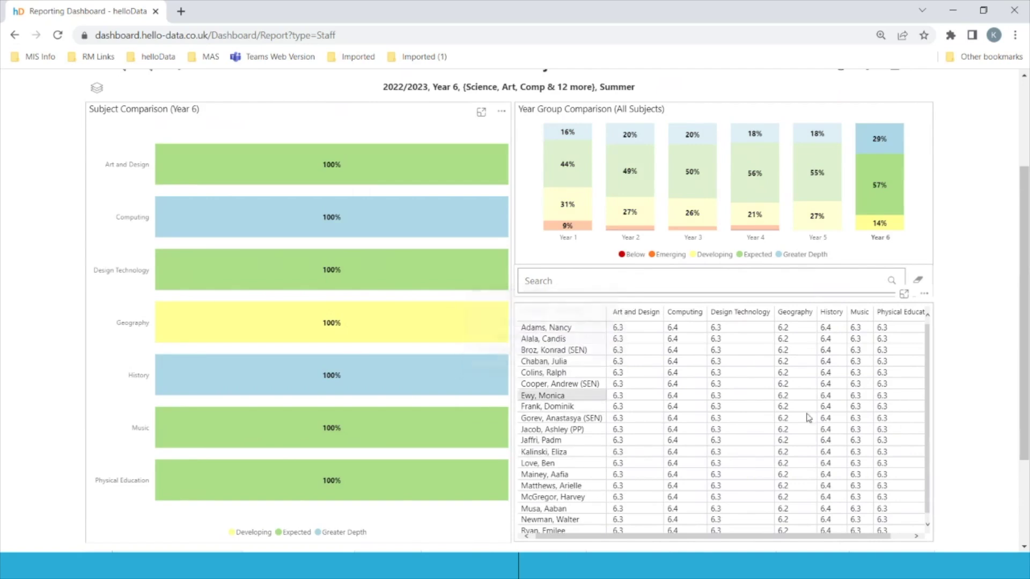
scroll(979, 371, down, 1)
scroll(978, 371, down, 3)
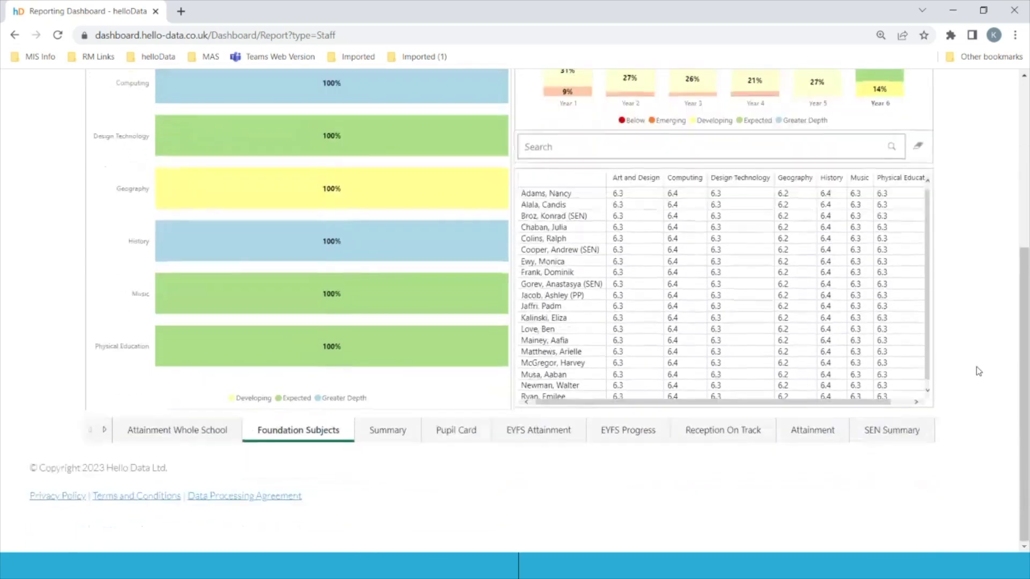
Step: Open the Summary report and show the pupil list, prior attainment and year group chart for All Pupil Premium pupils
scroll(979, 372, up, 2)
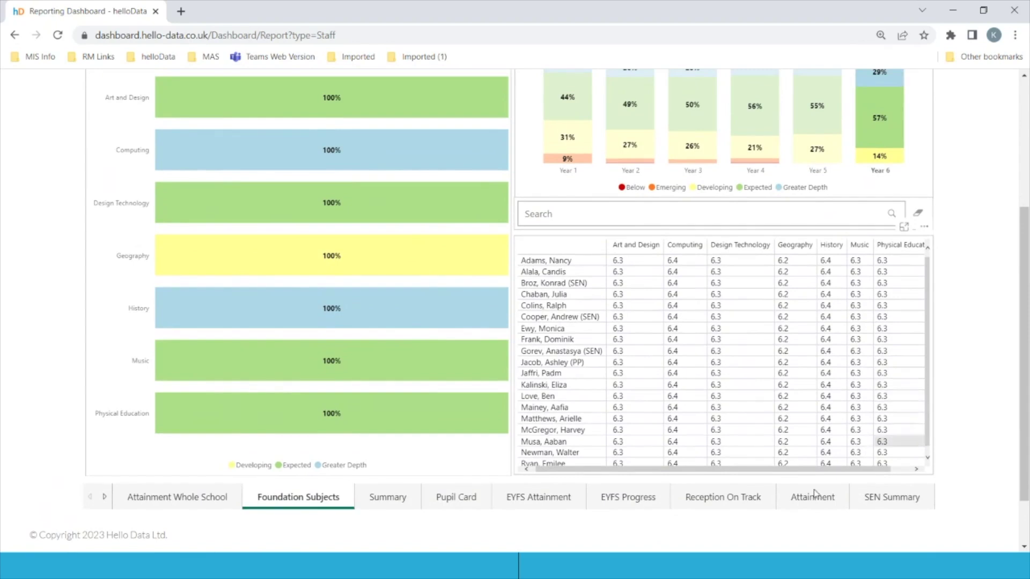
click(384, 500)
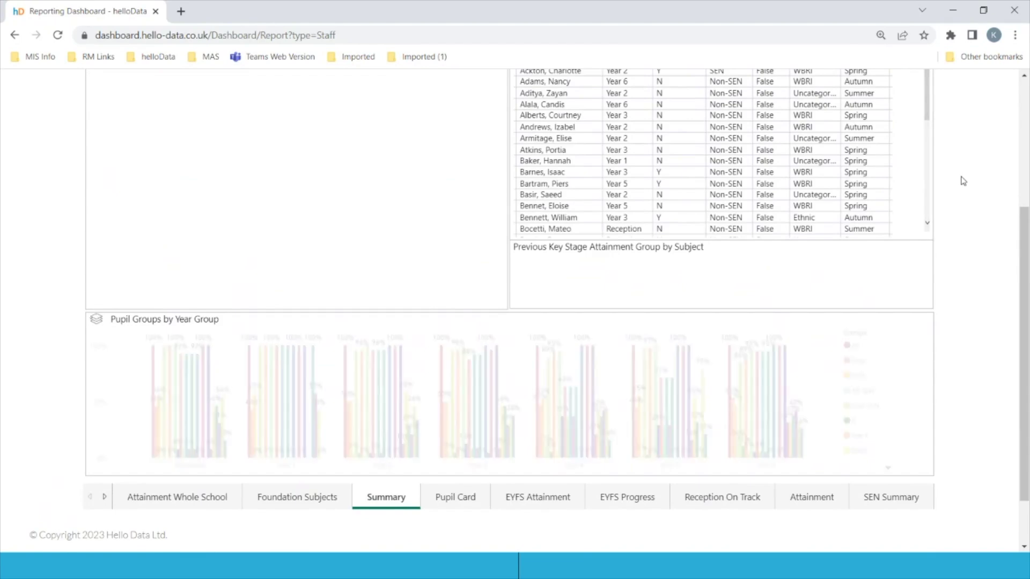
scroll(963, 181, up, 3)
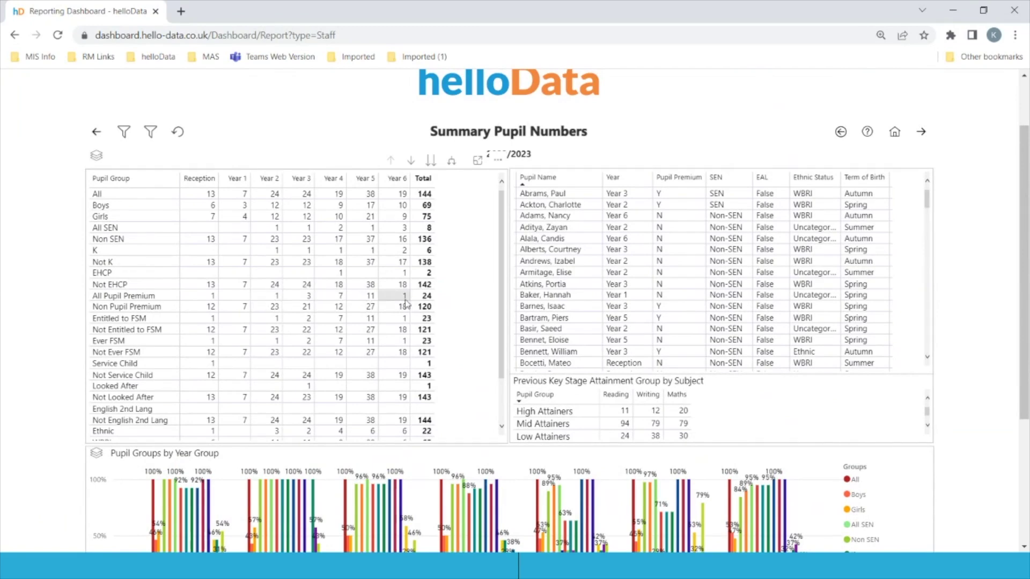
click(127, 299)
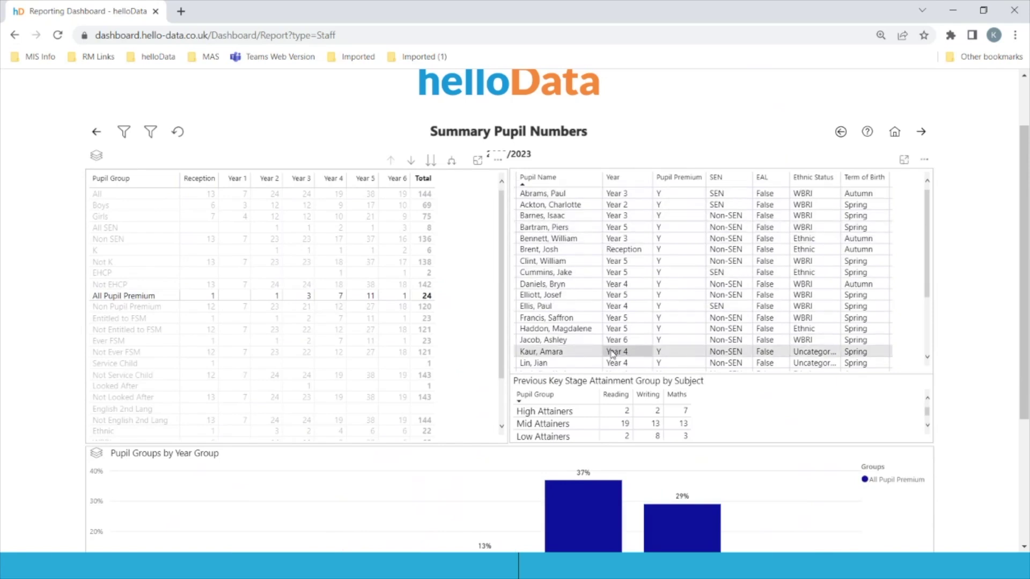
scroll(978, 387, down, 1)
scroll(978, 387, down, 2)
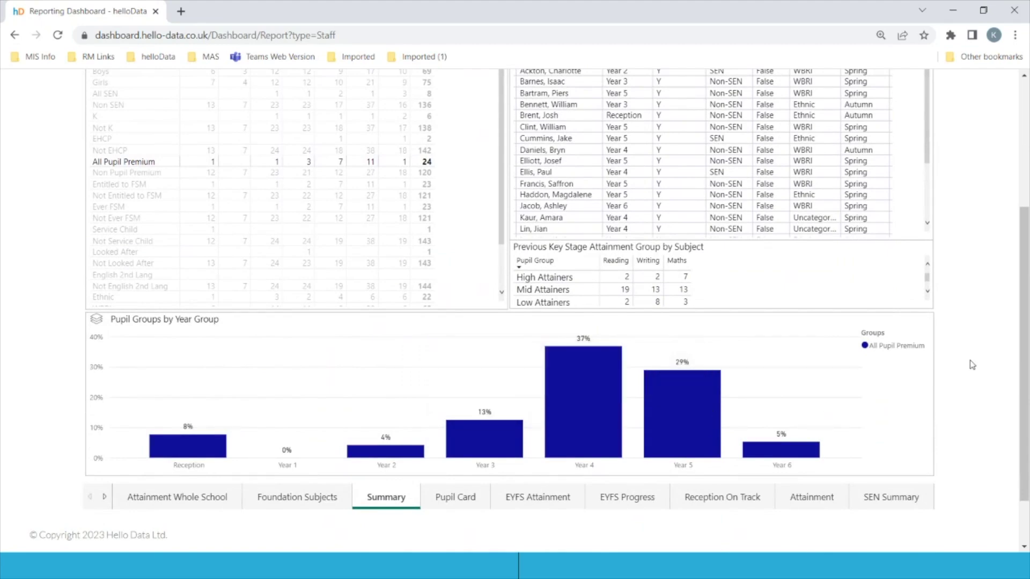
Step: Return to the helloData home page and open the multi-school dashboard
scroll(972, 365, up, 4)
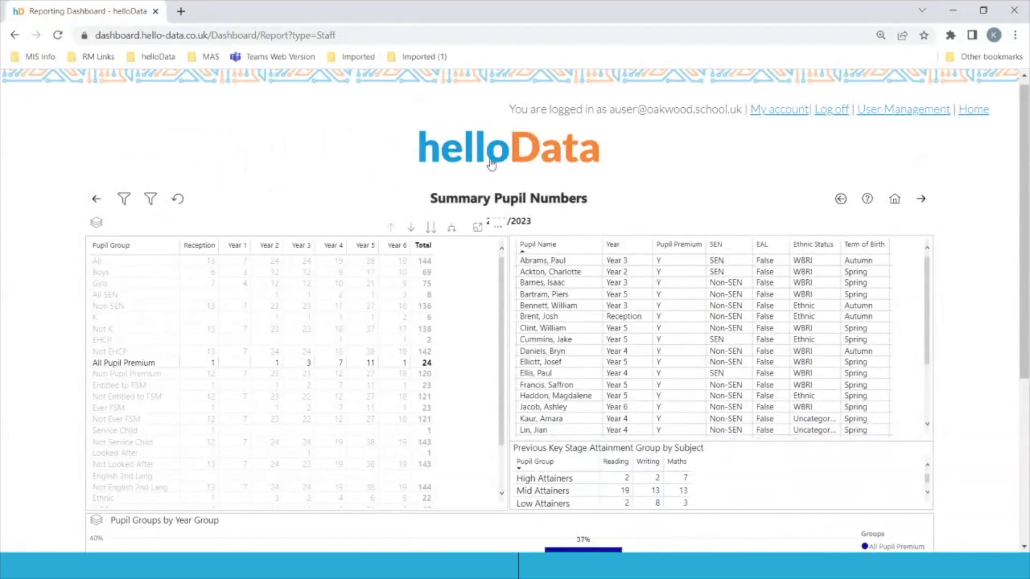
click(490, 162)
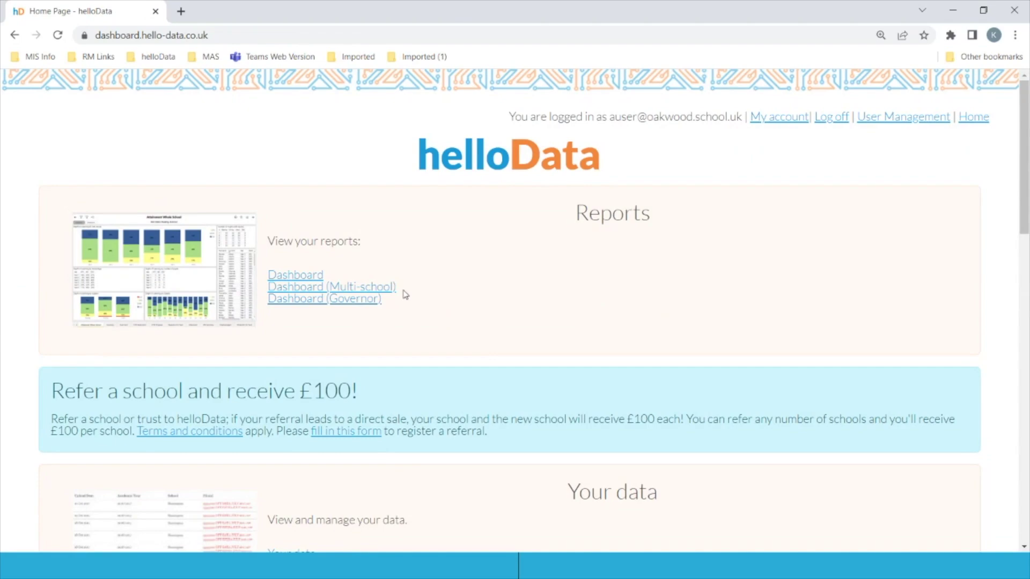
click(387, 292)
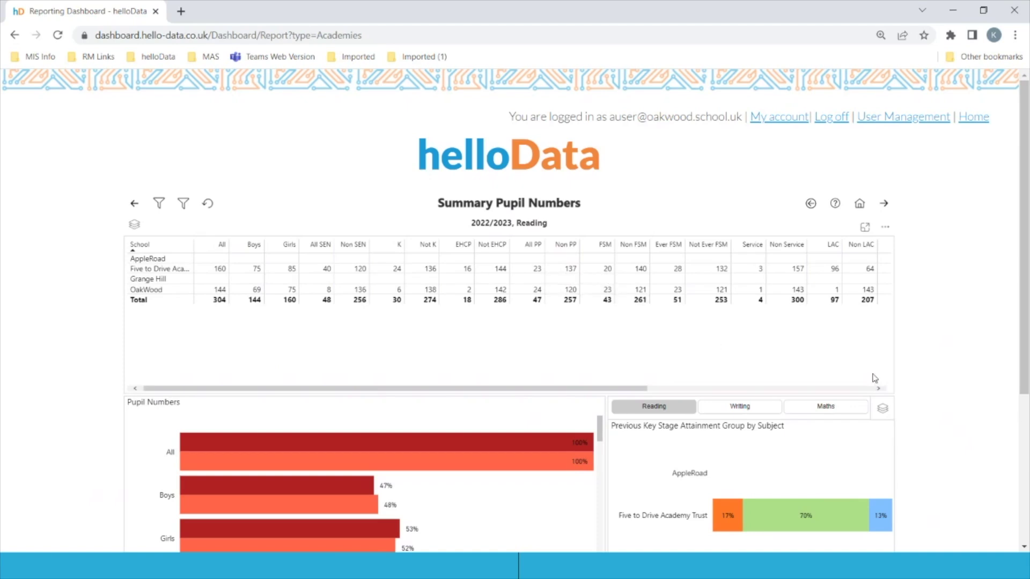
Step: Examine the Pupil Numbers chart comparing pupil groups across the schools on the Summary page
scroll(960, 388, down, 3)
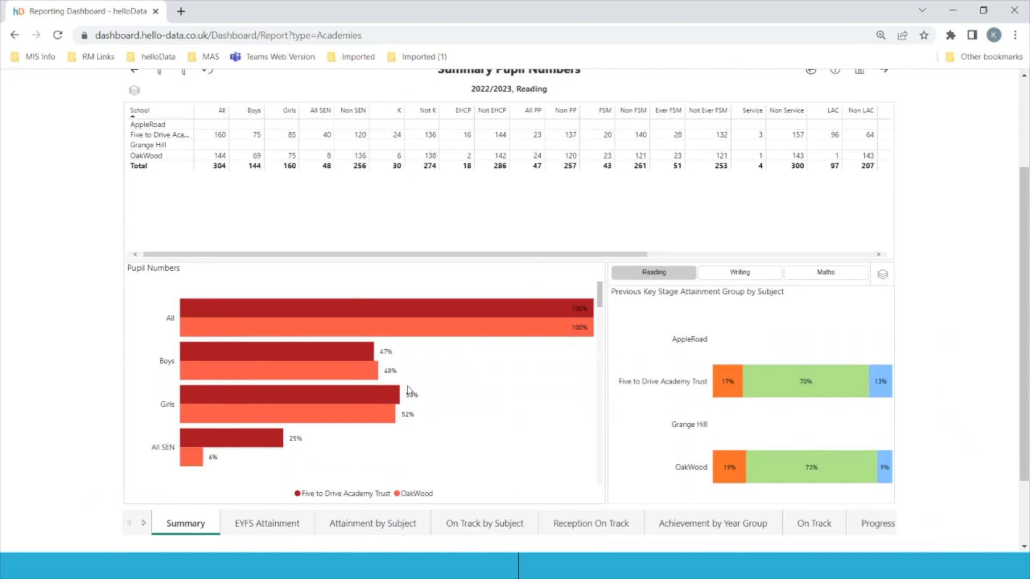
scroll(407, 390, down, 4)
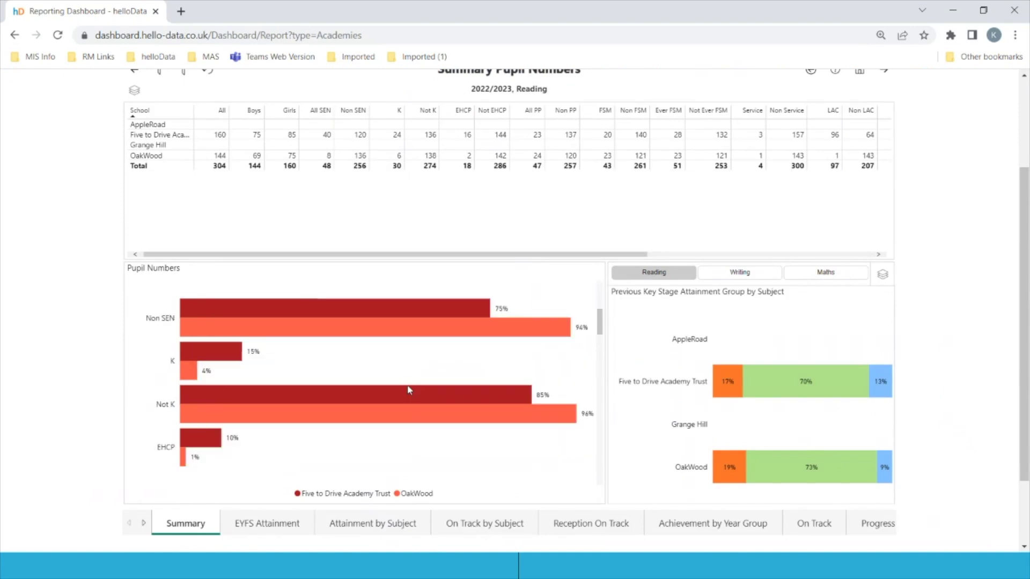
scroll(408, 388, up, 4)
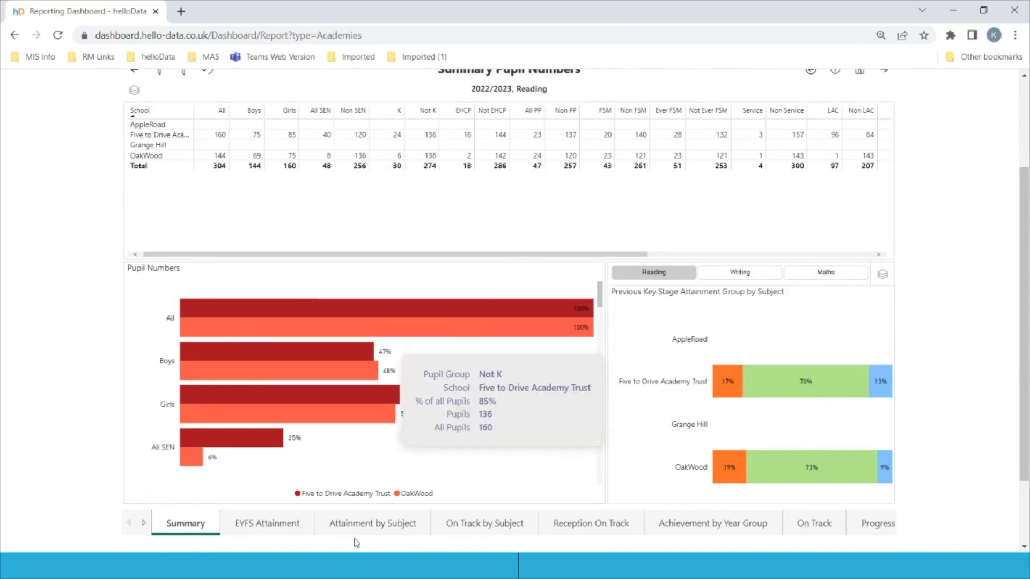
Step: Open the On Track by Subject report and switch its subject attainment charts to tables by school
click(481, 529)
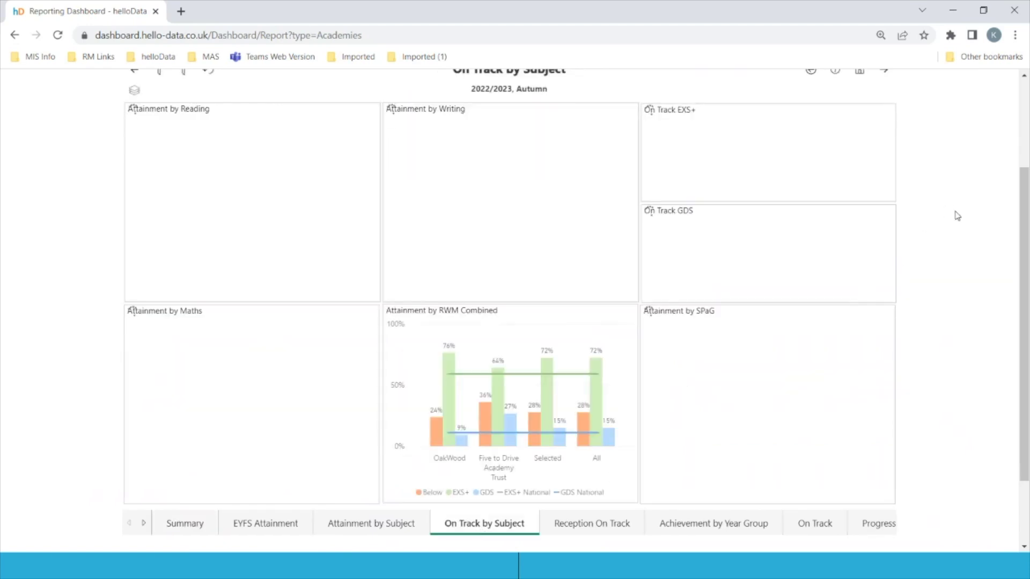
scroll(955, 215, up, 2)
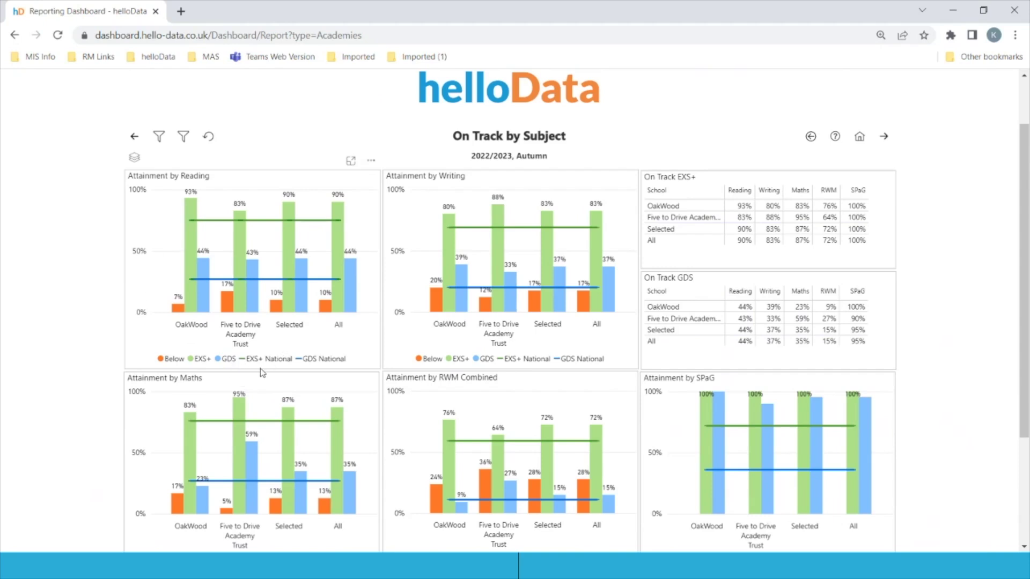
click(135, 159)
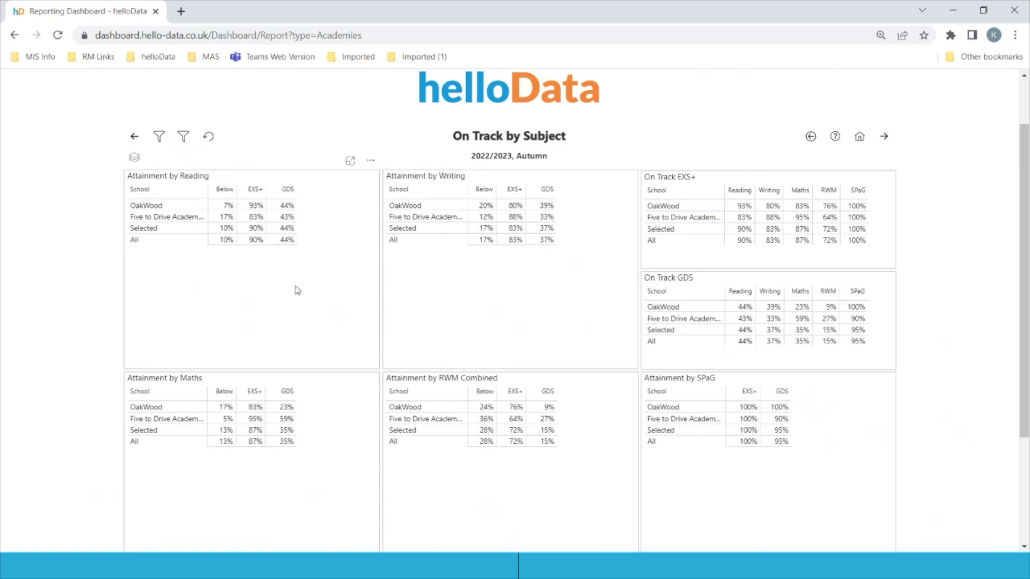
scroll(927, 386, down, 1)
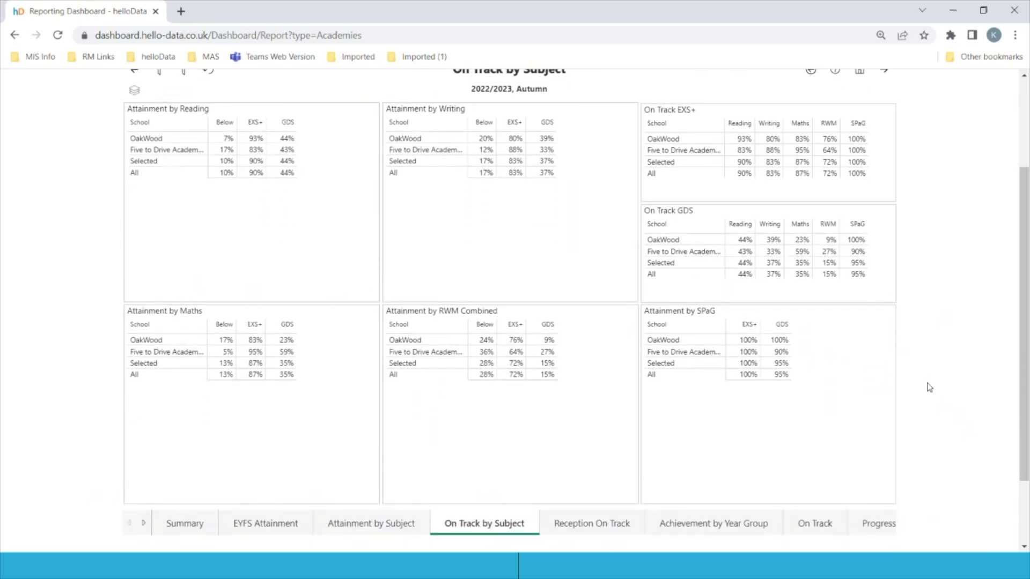
scroll(930, 387, up, 2)
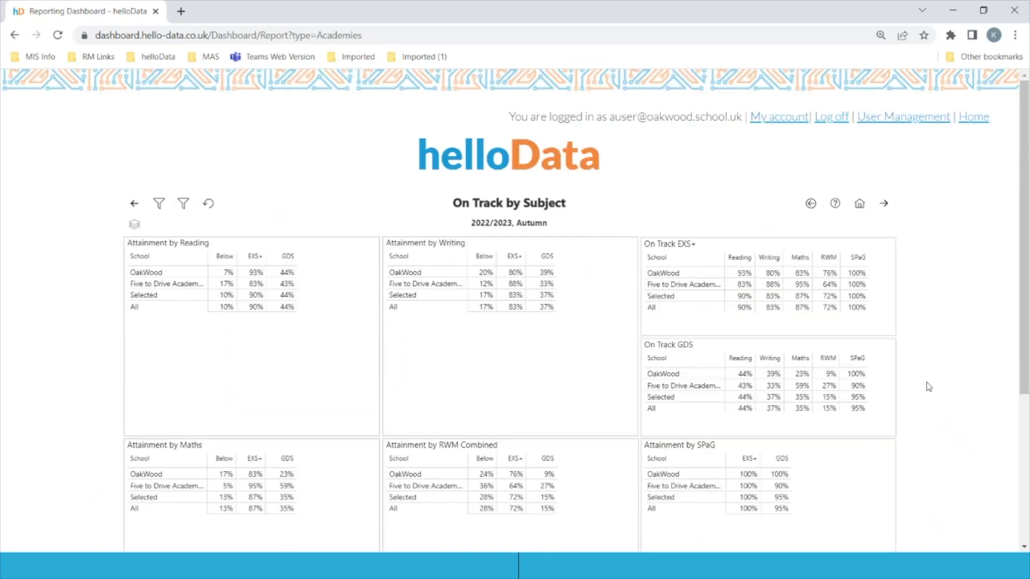